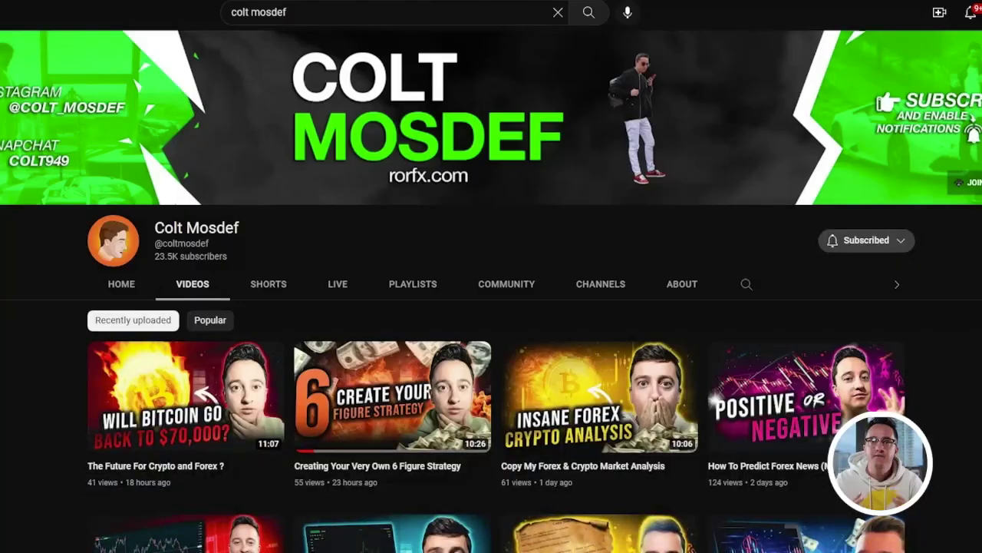
Pan and zoom the US30 15-minute chart onto the 14 Dec session, then pick the Text tool
scroll(491, 307, down, 10)
scroll(492, 307, down, 12)
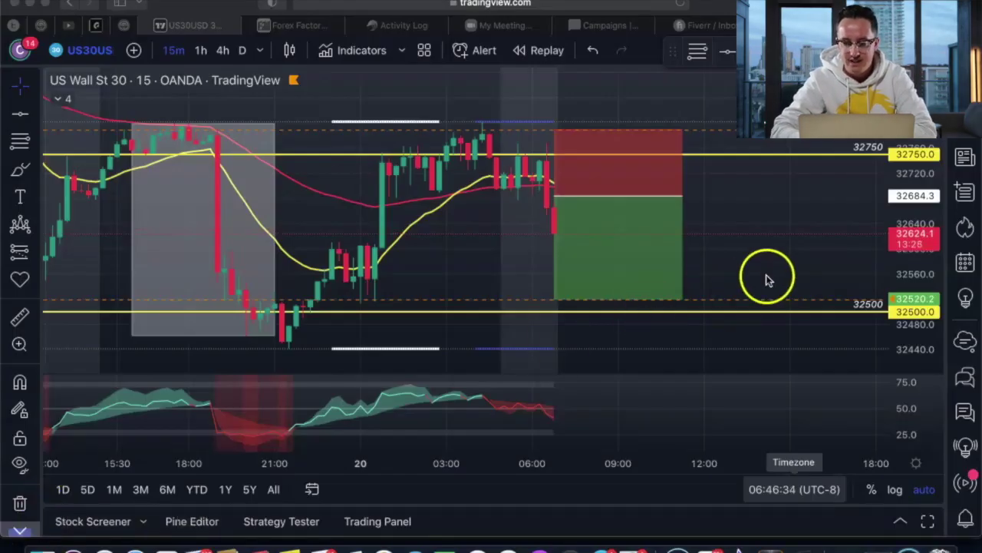
click(766, 280)
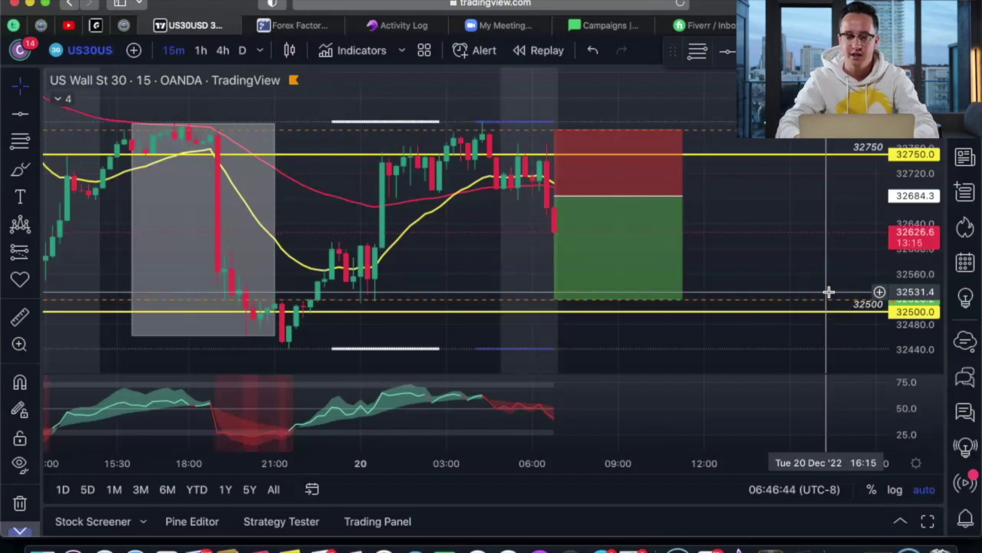
drag(828, 292, 762, 240)
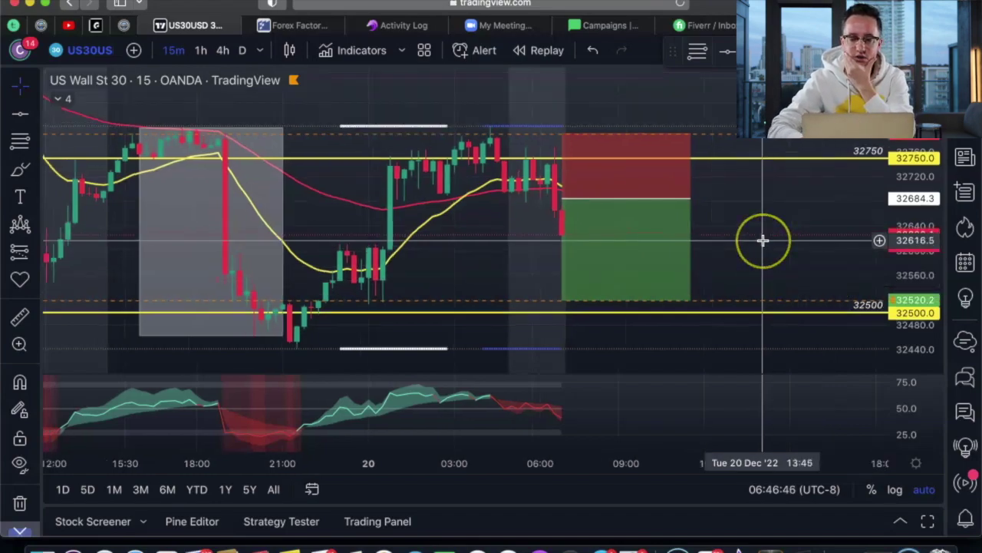
scroll(763, 240, left, 15)
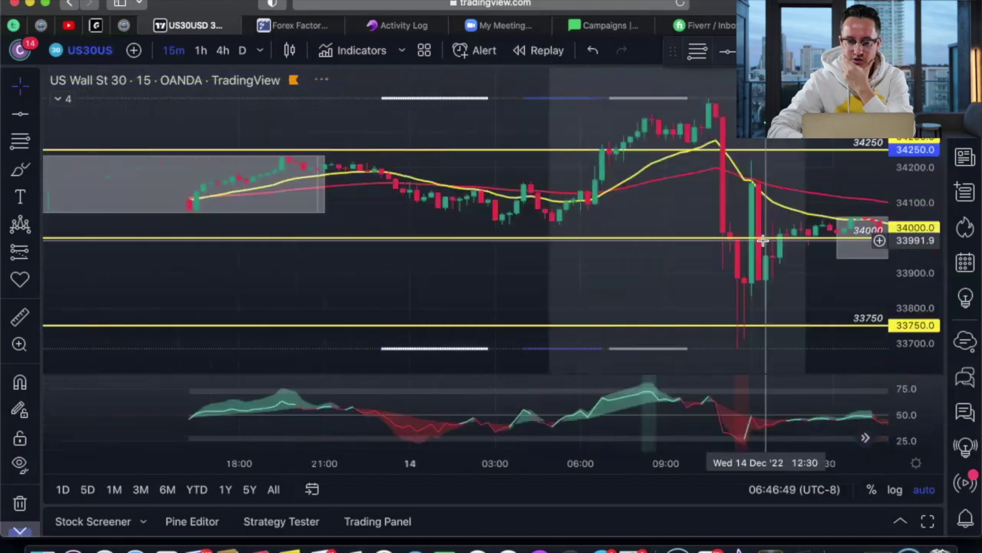
scroll(762, 240, right, 6)
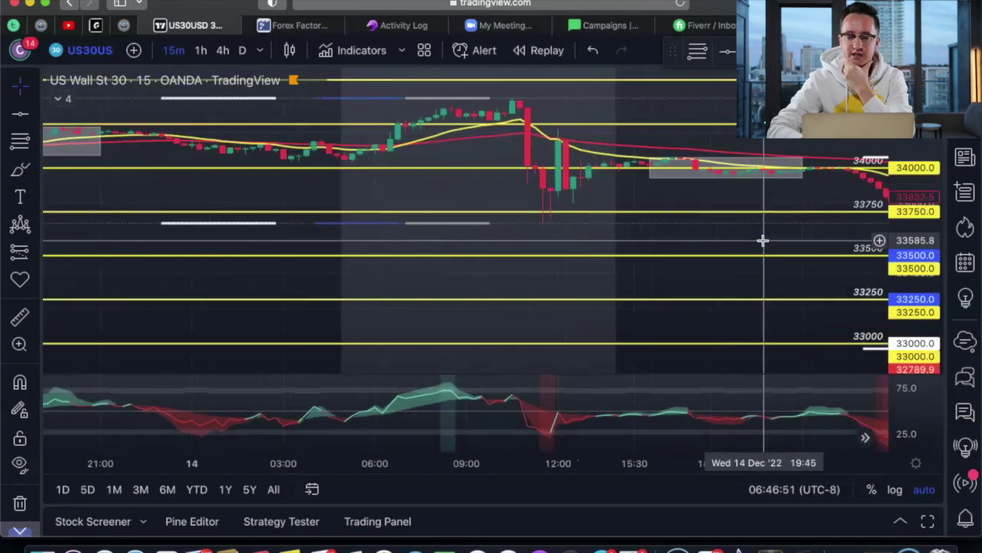
scroll(762, 240, right, 3)
drag(768, 240, 532, 209)
scroll(598, 186, left, 4)
scroll(548, 212, up, 5)
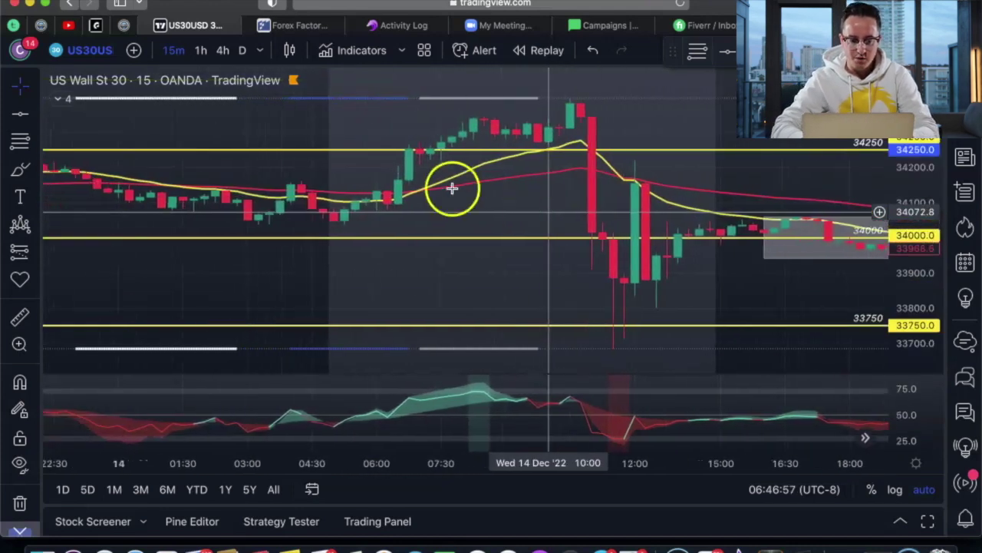
click(20, 196)
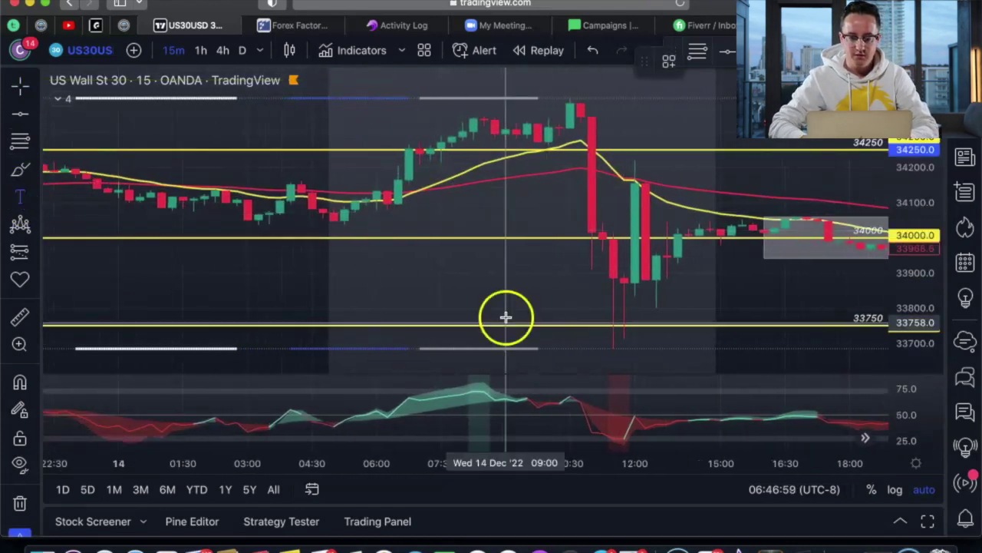
Place a text note reading '1. NY Session. Market open which is 6:30AM PST. (M15/H1)' and begin line '2.'
click(447, 266)
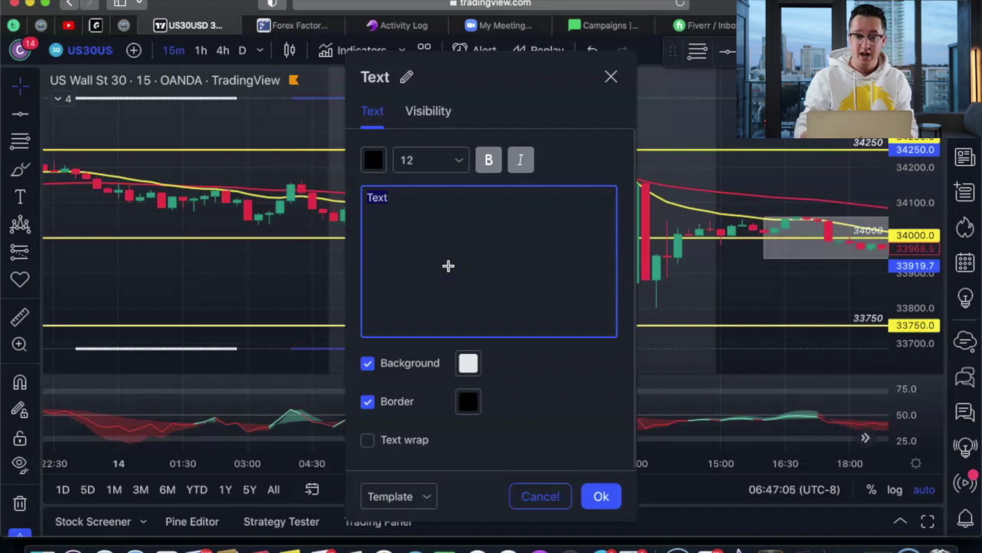
text(1. )
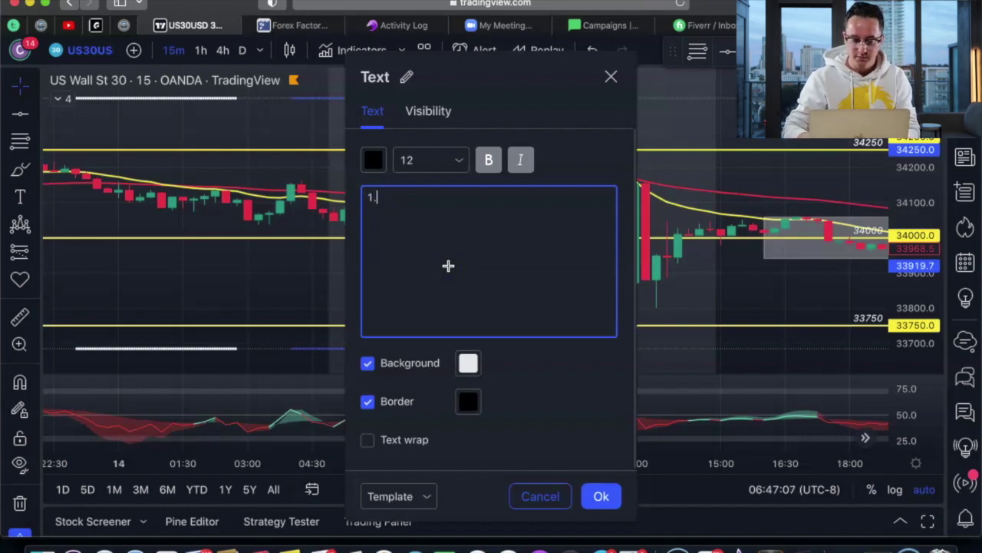
text(NY)
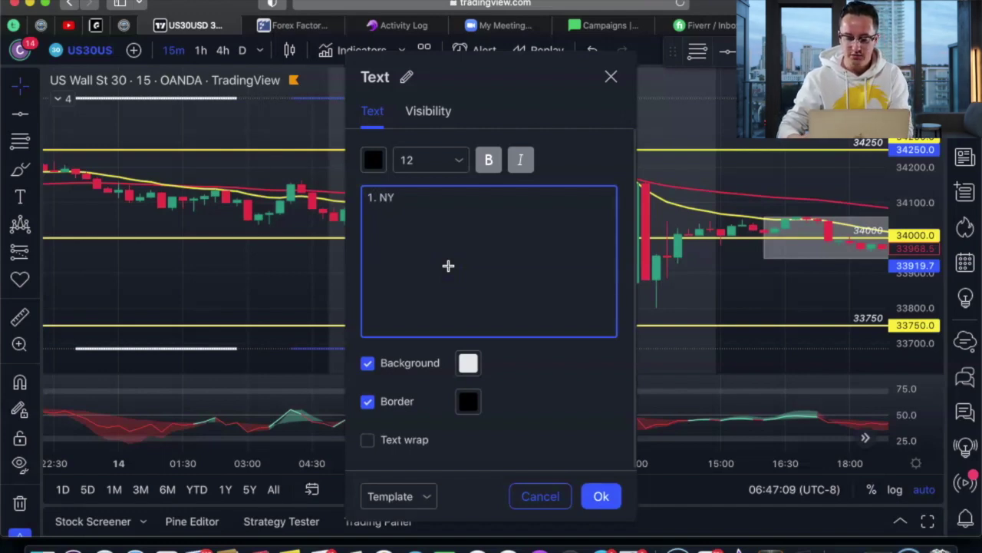
text( Session)
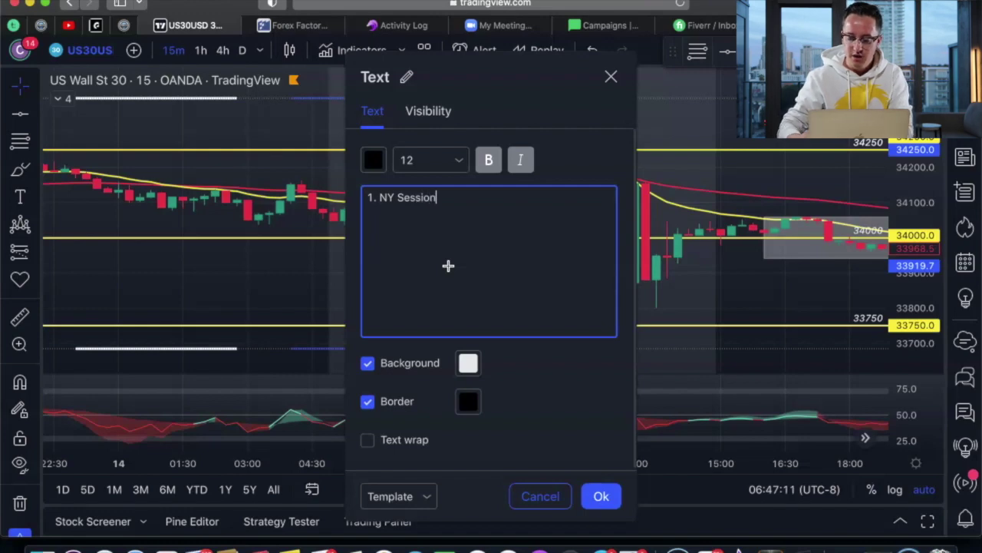
text(. )
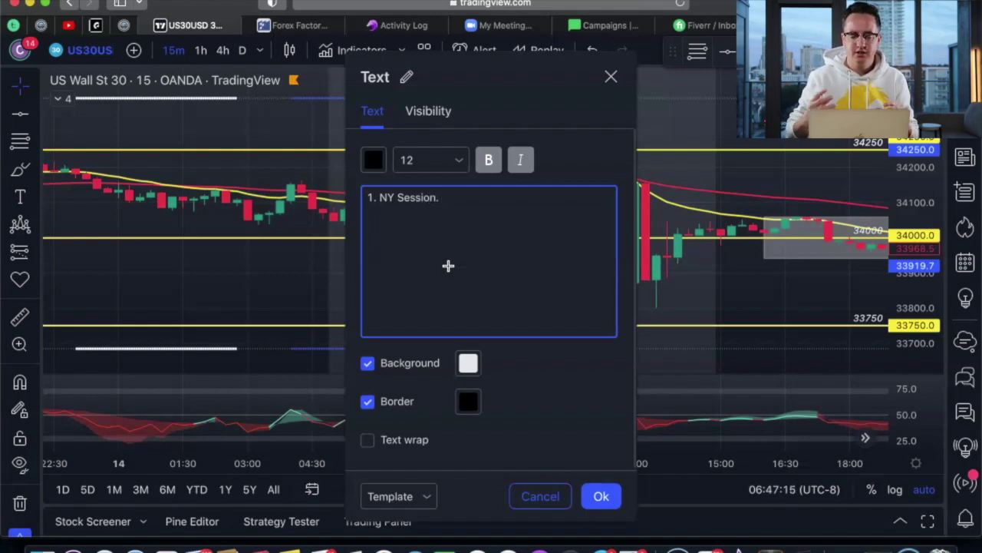
text(Market)
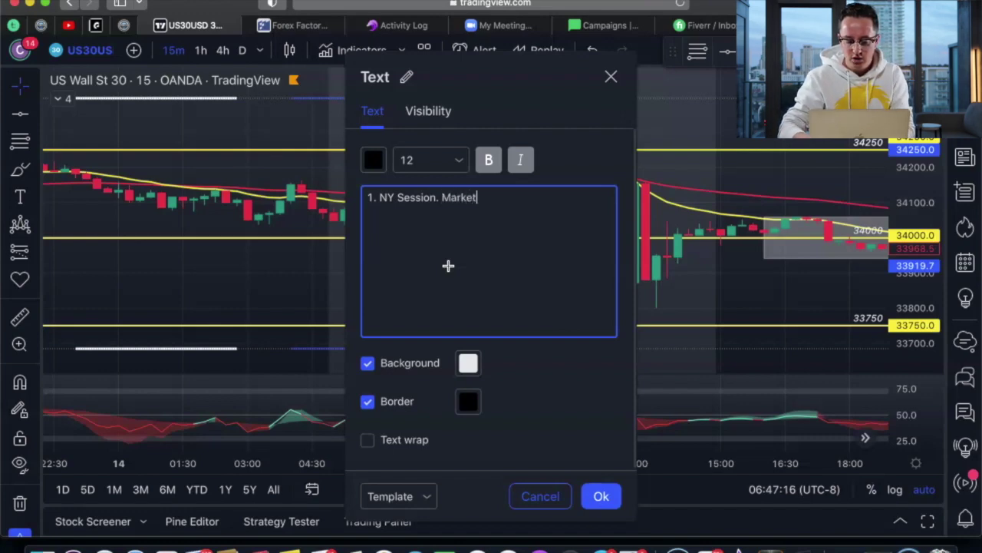
text( open which i)
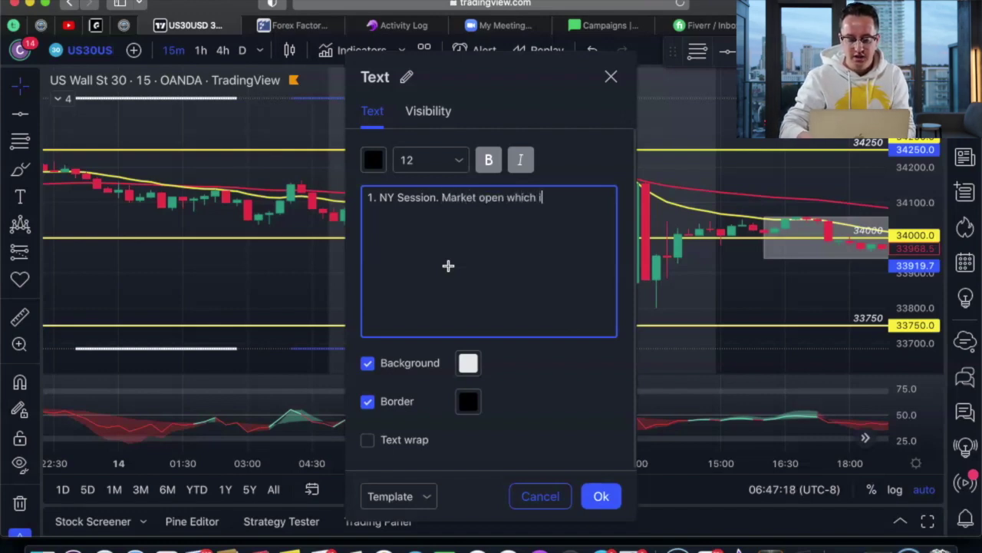
text(s 6:30)
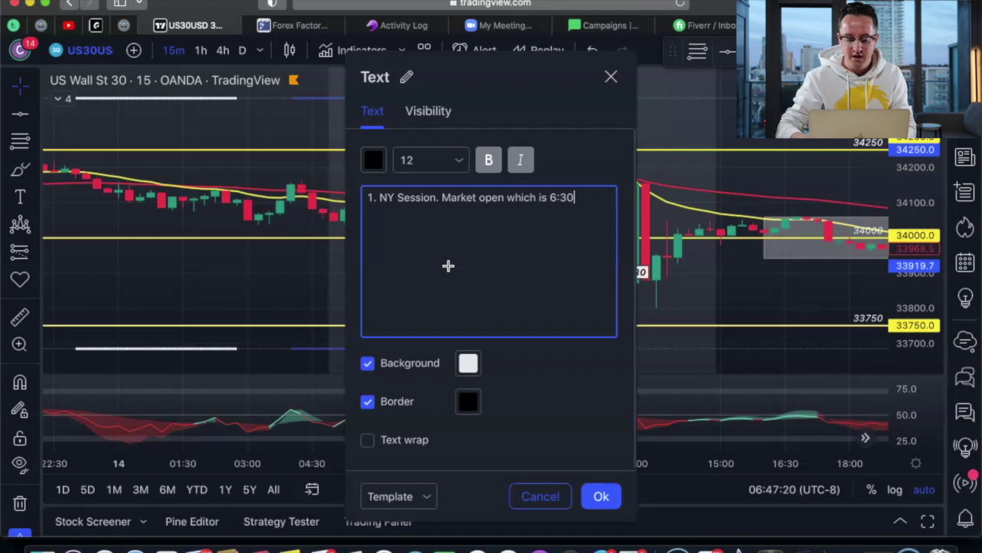
text(AM P)
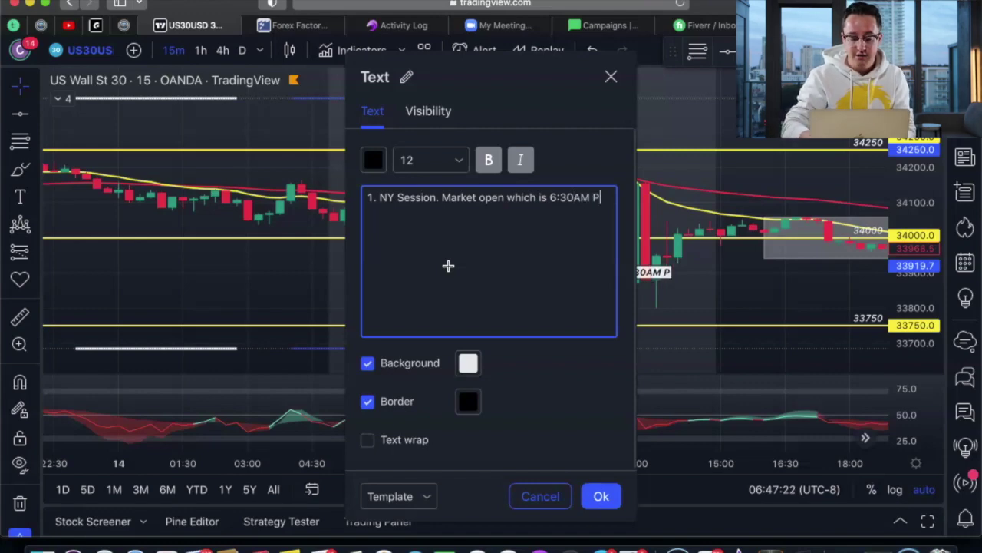
text(ST.)
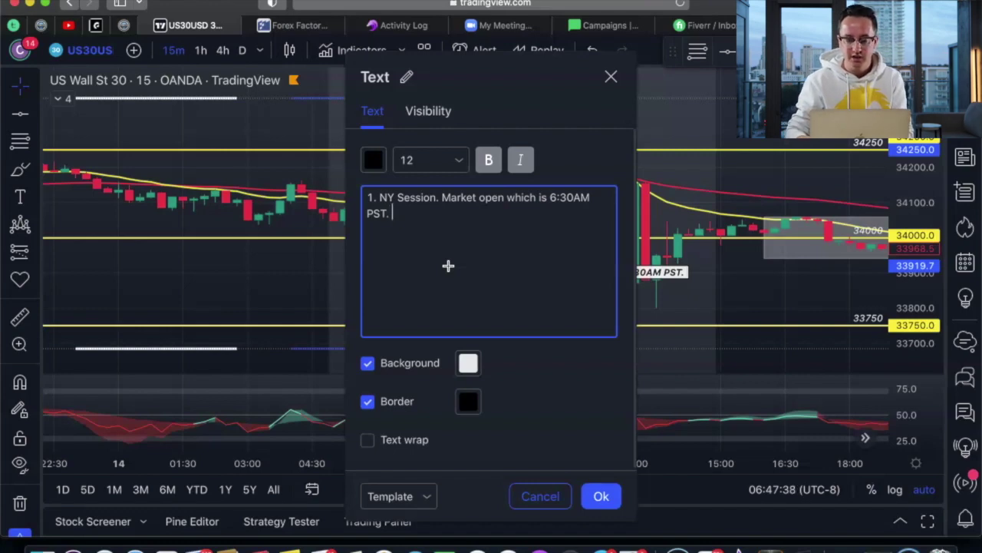
text((M15/H1))
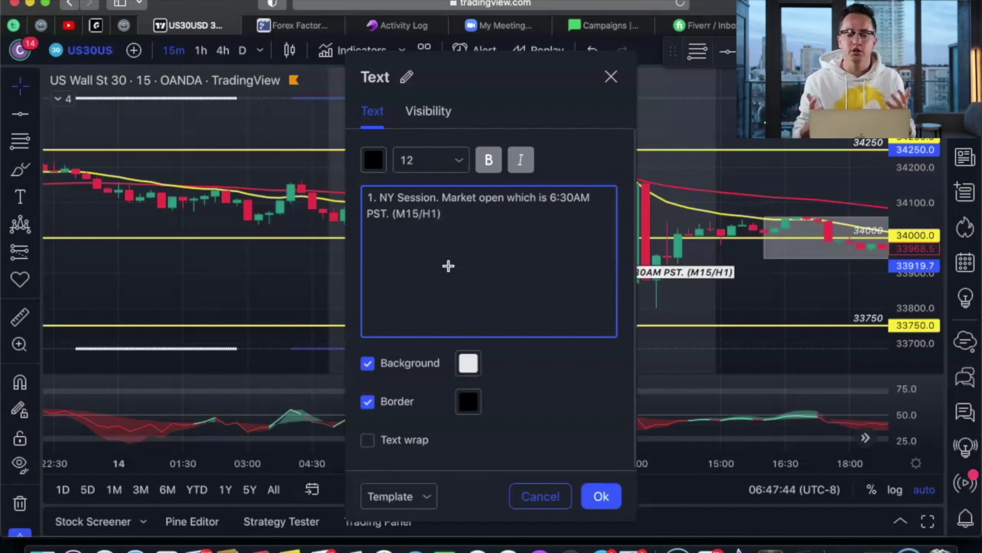
key(Return)
text(2.)
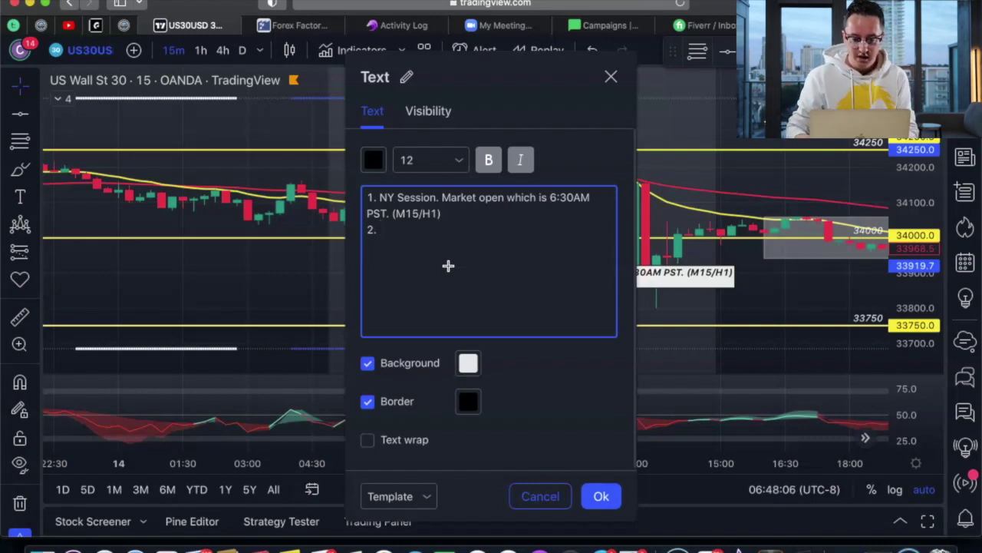
Write the second line as 'Asia Session. 5:00pm & 6:00pm pst. H1'
text(Asia )
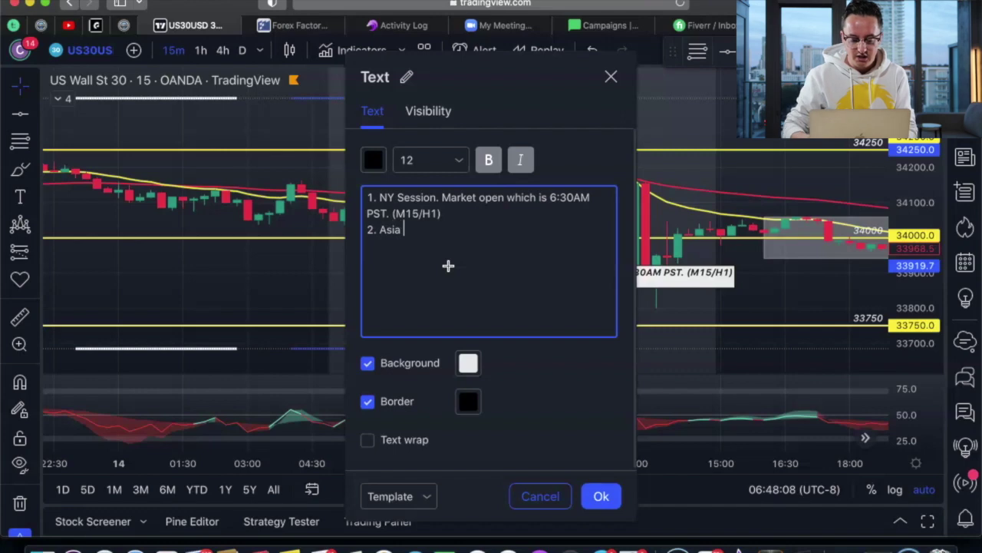
text(Session)
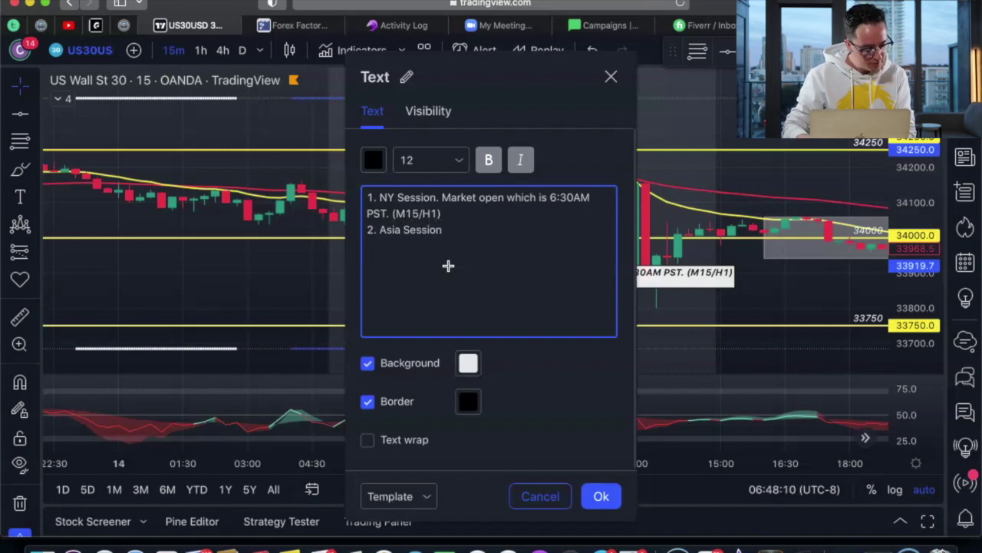
text(.)
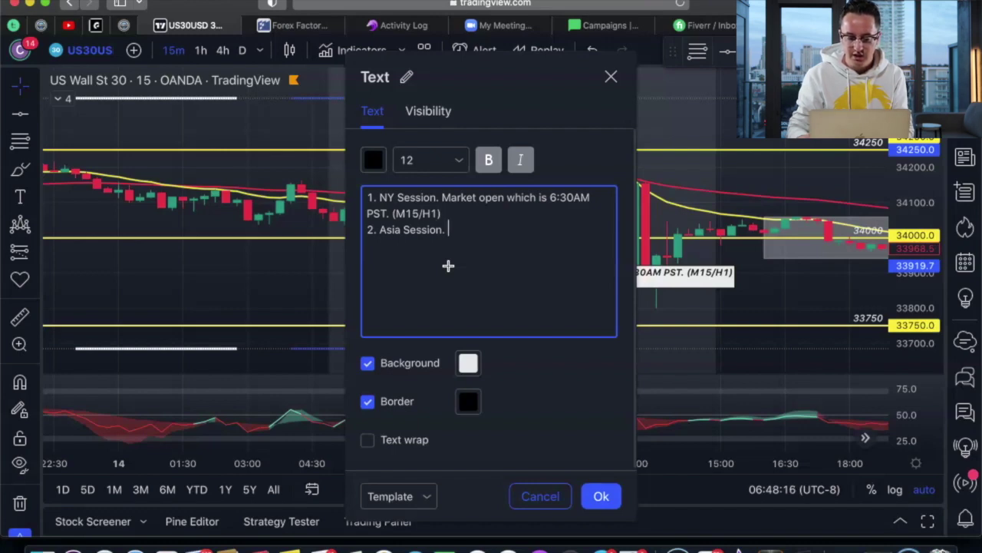
text(5)
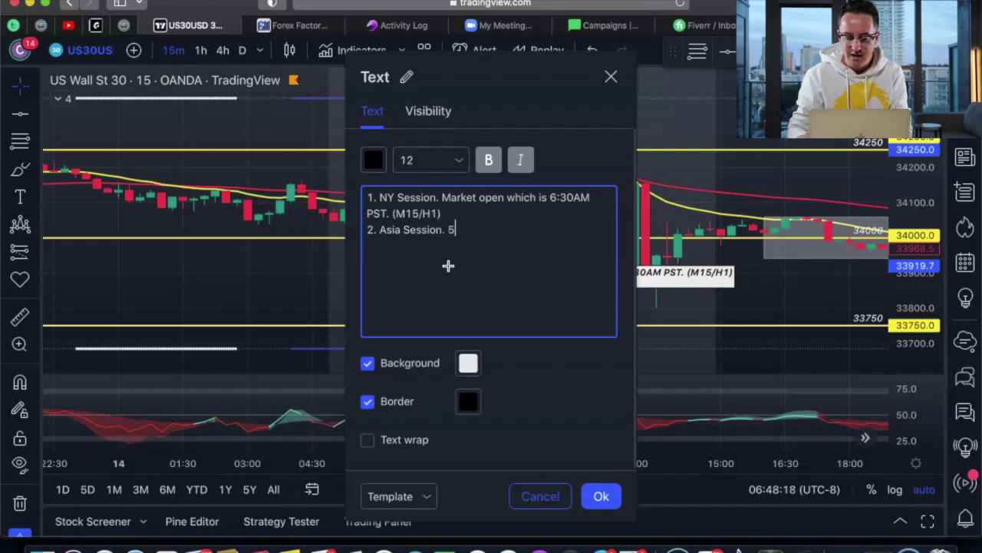
text(pm)
key(BackSpace)
key(BackSpace)
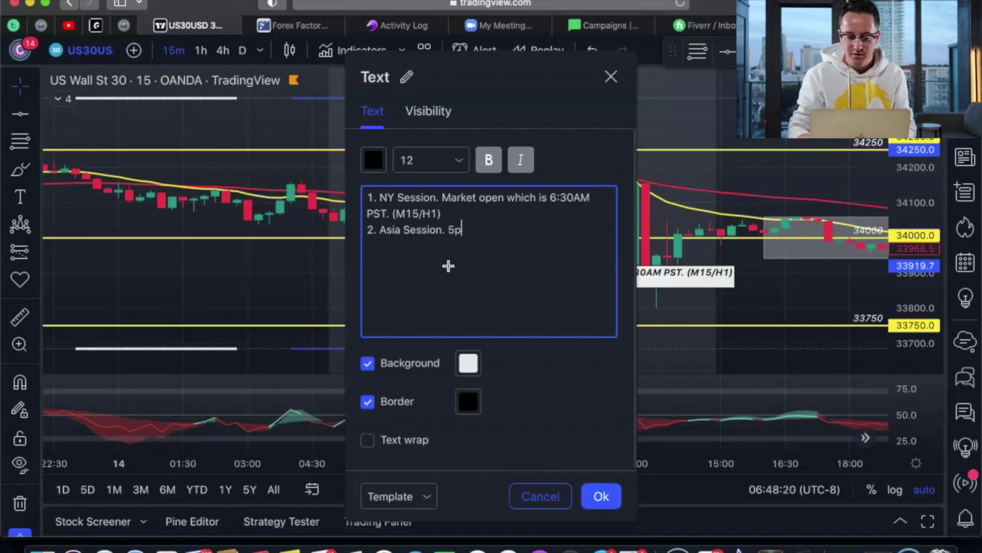
text(:00)
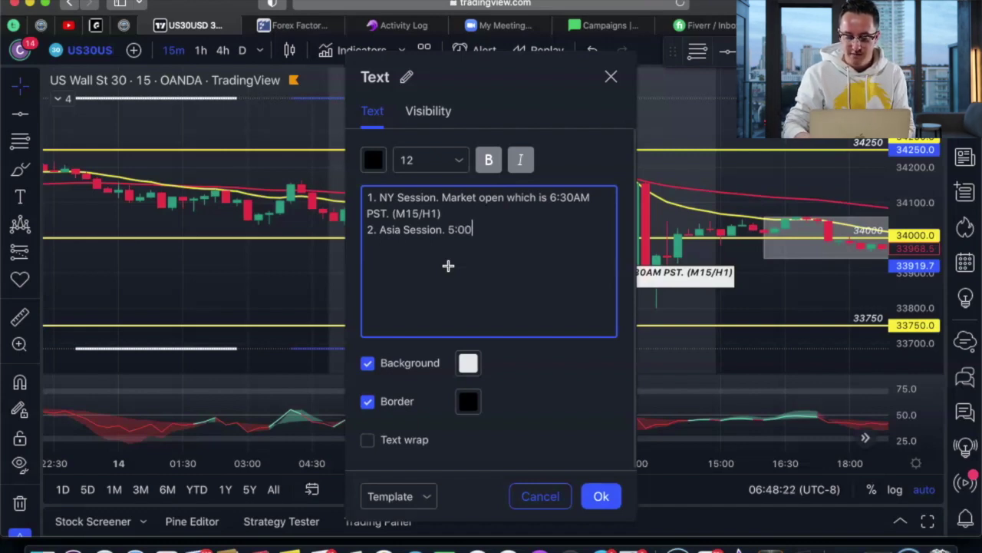
text(pm &)
key(BackSpace)
text(& 6:00pm pst.)
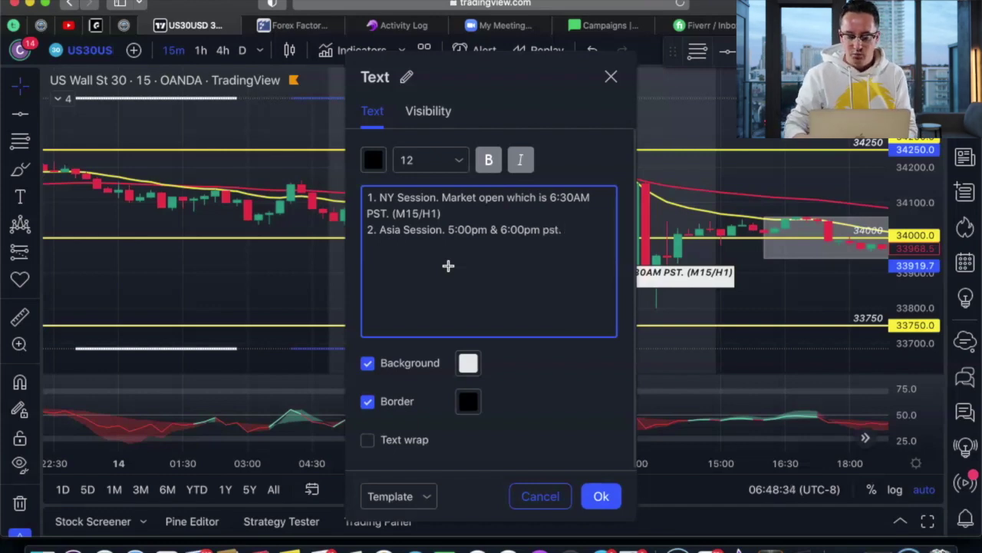
text( H1)
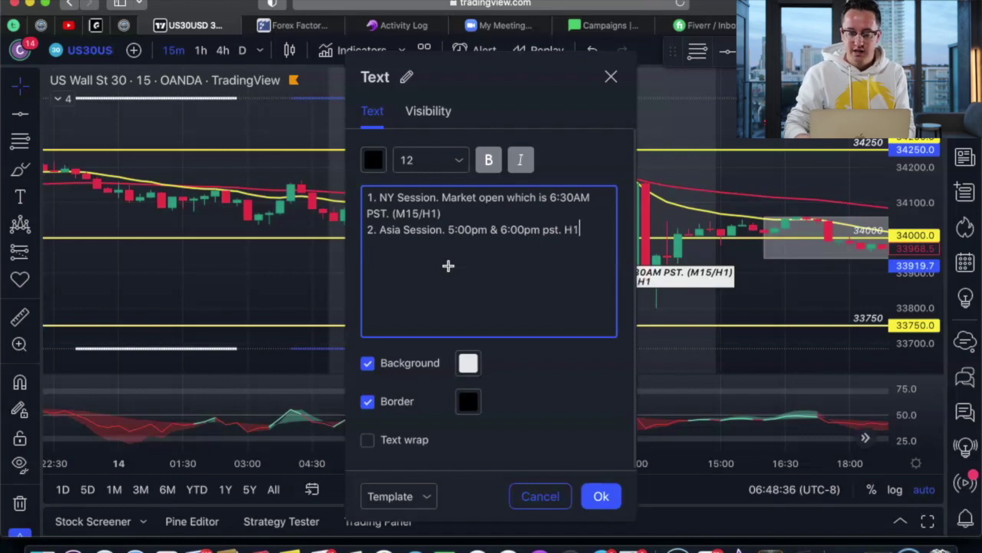
Add '3. London Session: 12am & 1am. H1', apply the note and drag it left
key(Return)
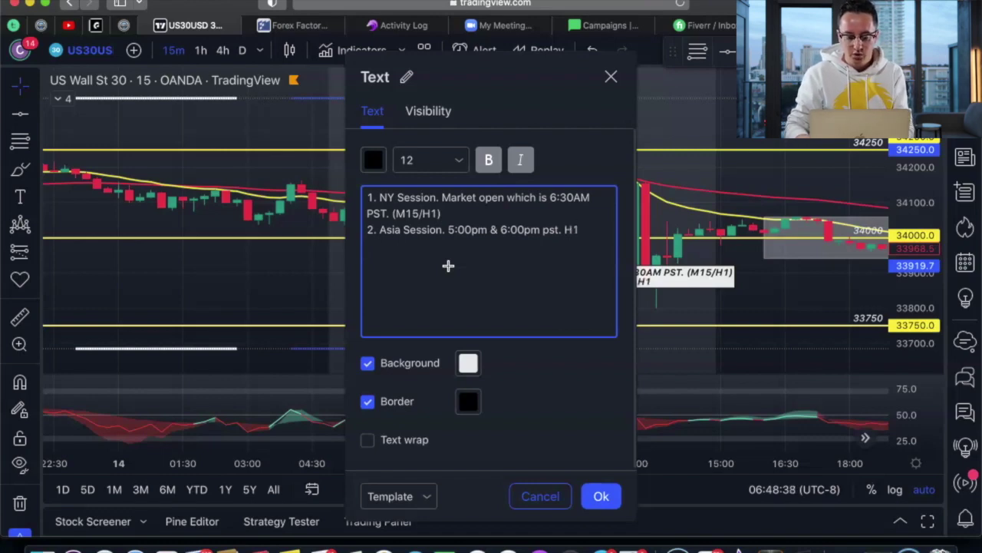
text(3. London Session)
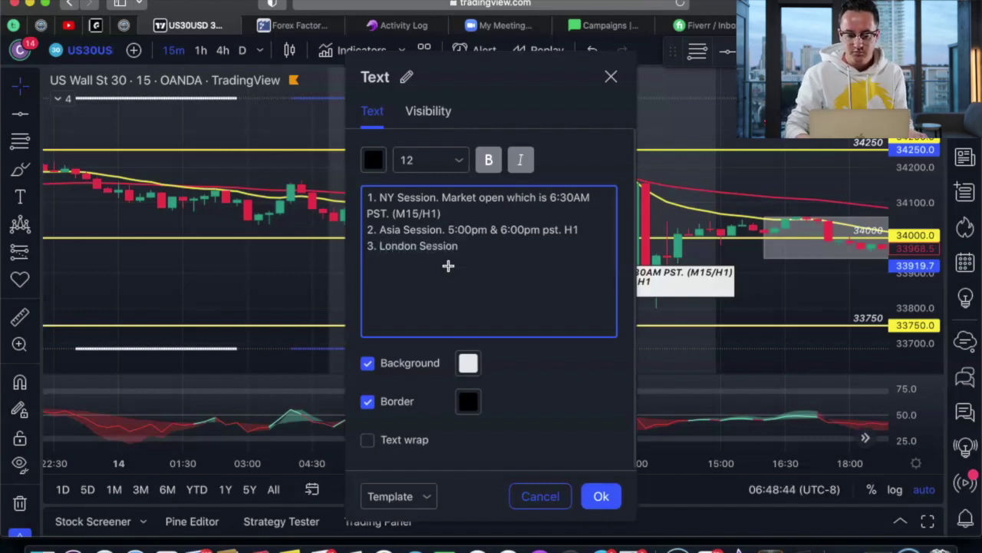
text(: 12am)
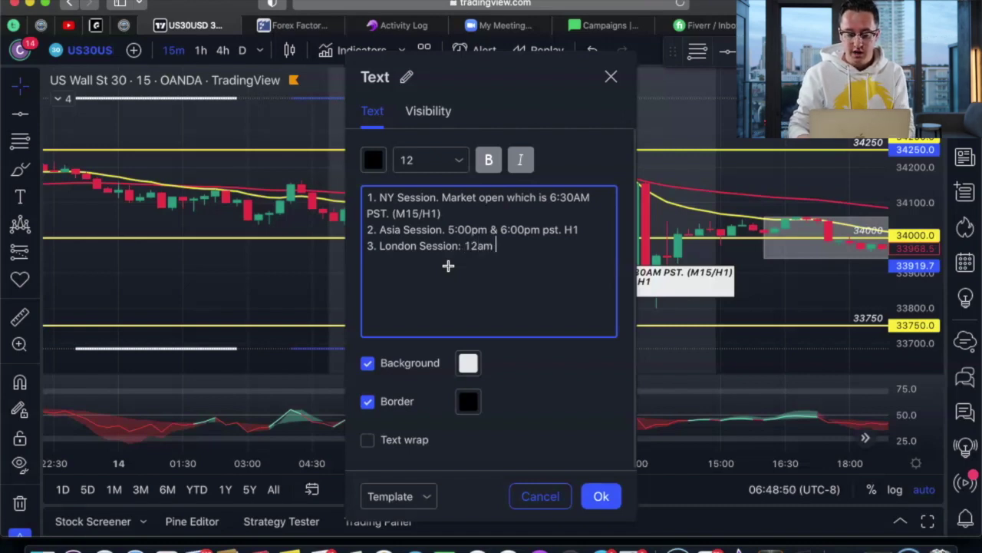
text( & )
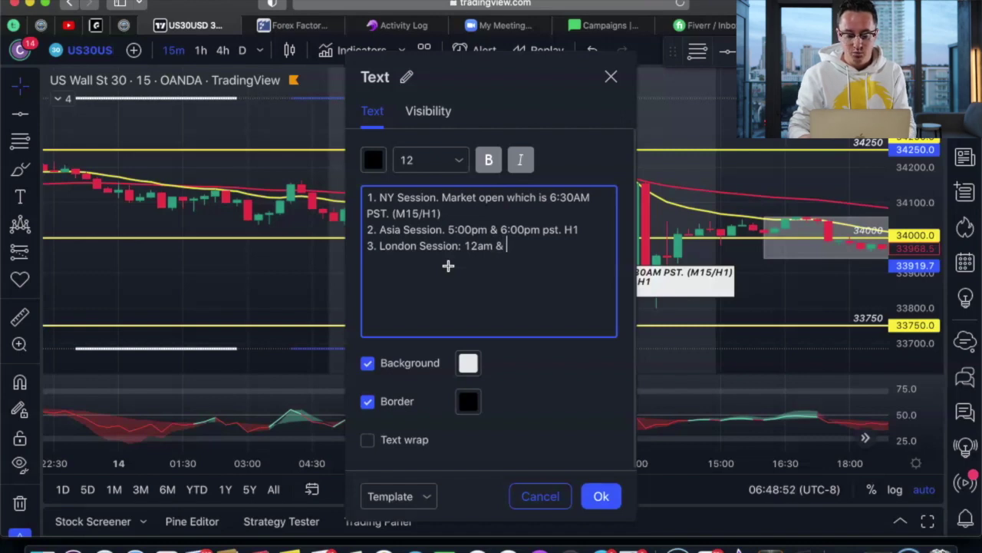
text(1am. )
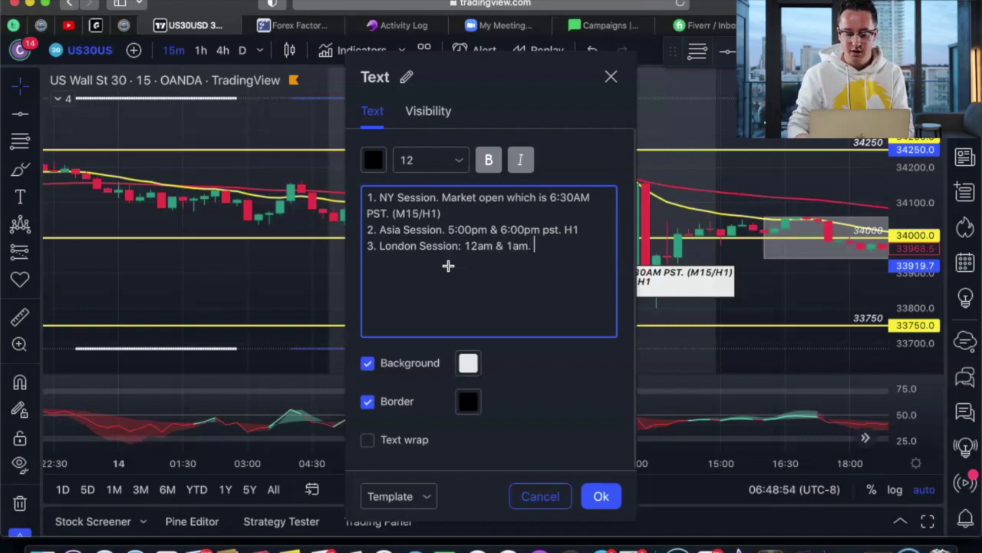
text(H1)
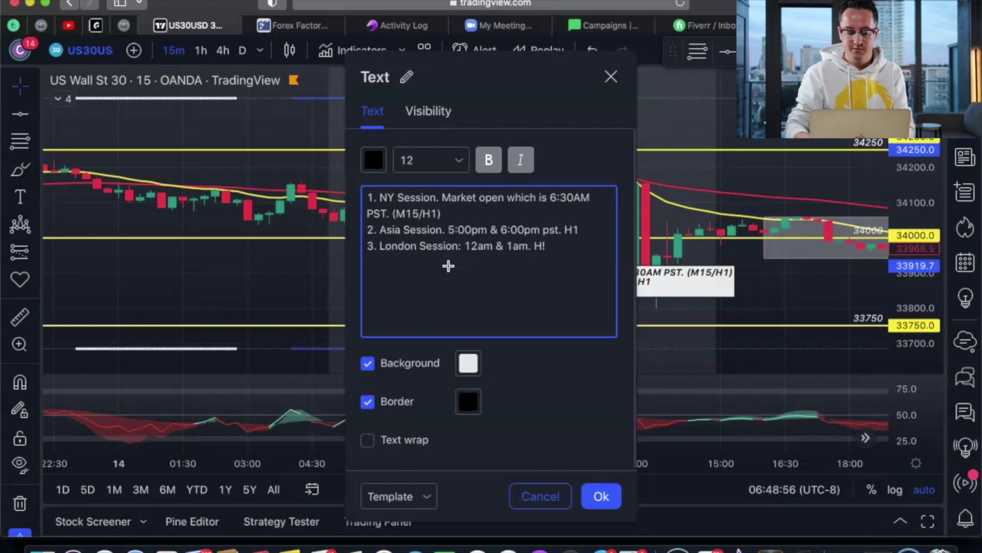
click(599, 497)
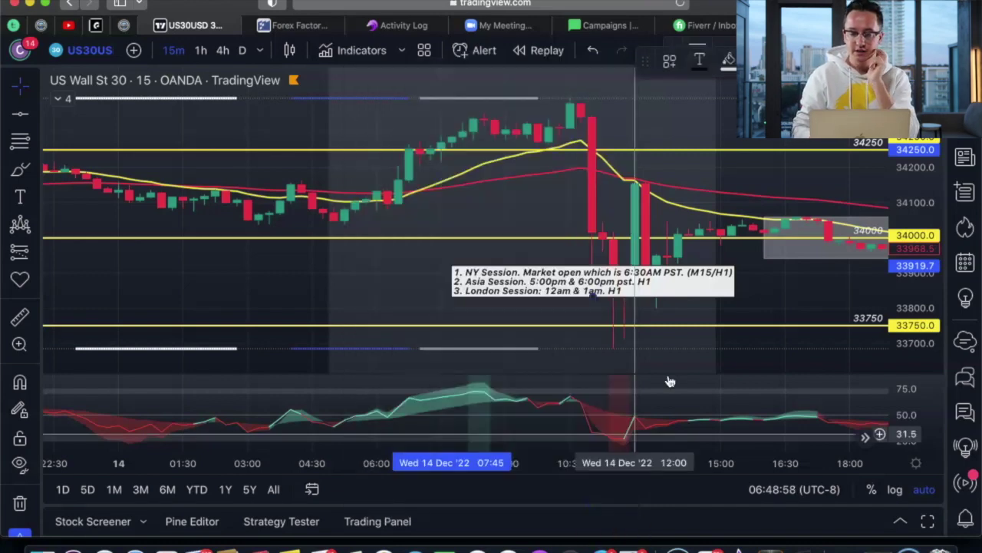
drag(708, 272, 472, 267)
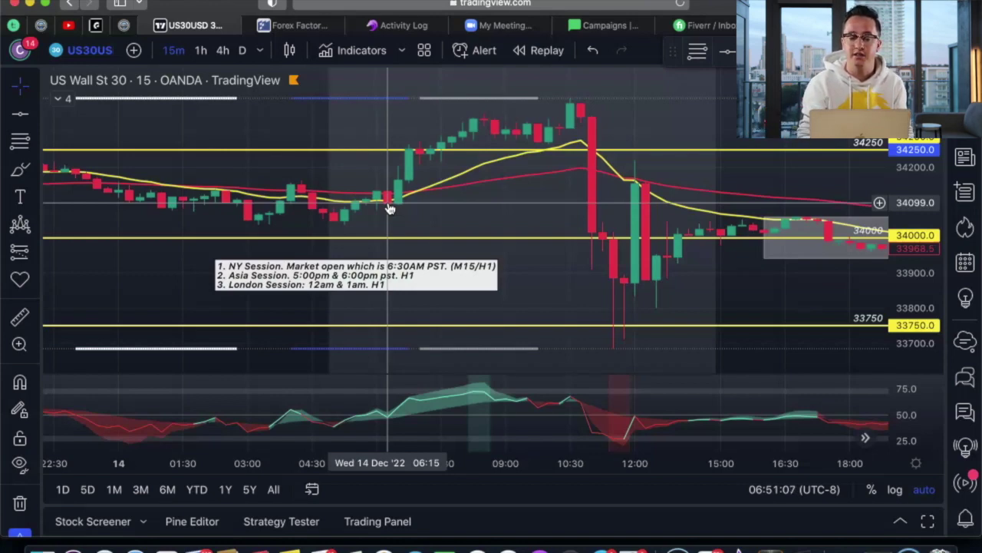
Drop the session note beneath the 14 Dec morning candles around 04:30–09:00
click(453, 164)
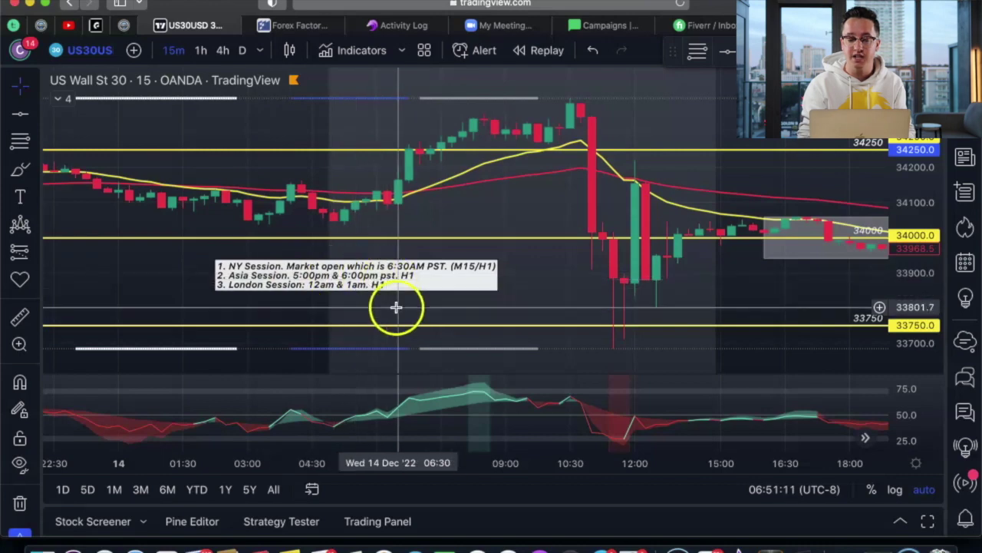
click(504, 313)
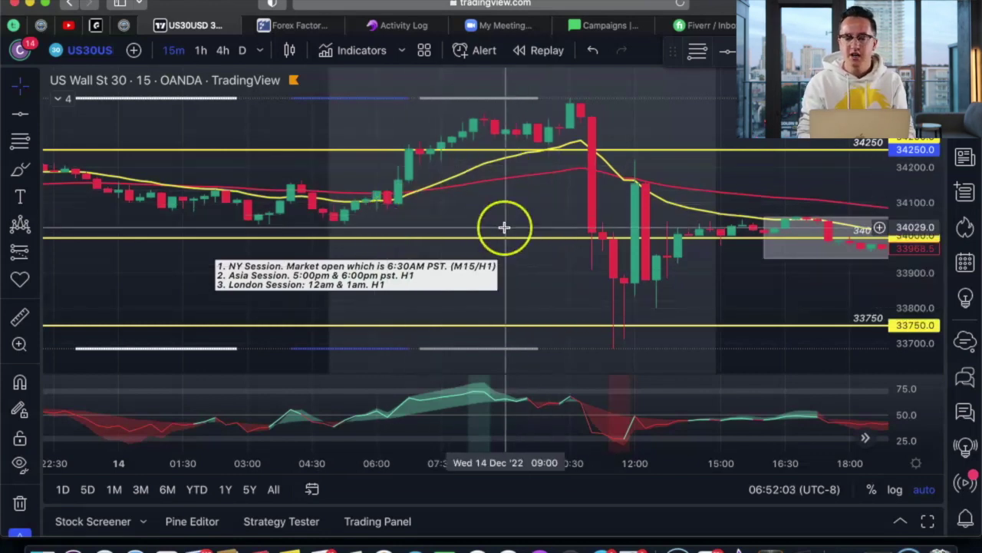
Rescale the chart view, switch US30 to the 1-hour timeframe and open Go to date
scroll(503, 224, right, 10)
scroll(509, 165, right, 10)
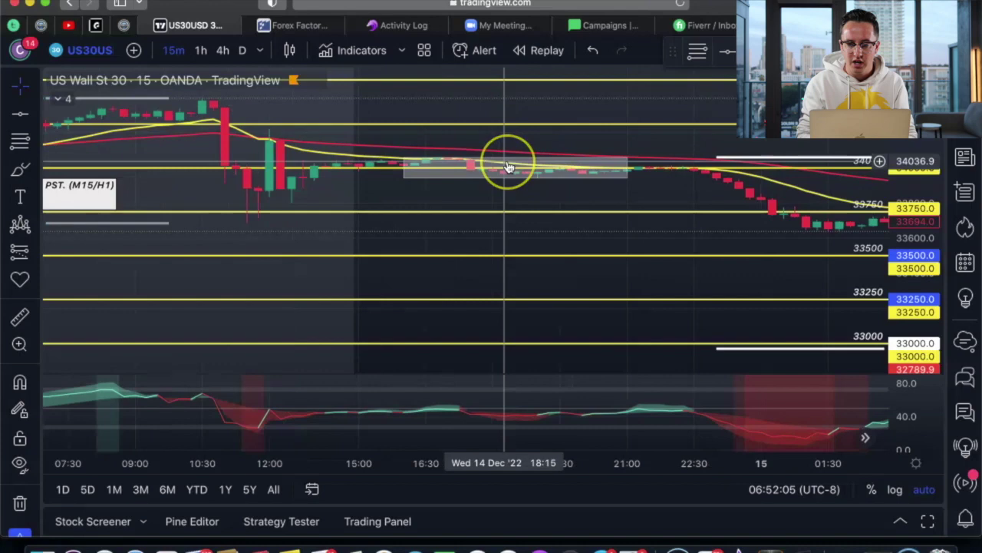
drag(915, 307, 914, 253)
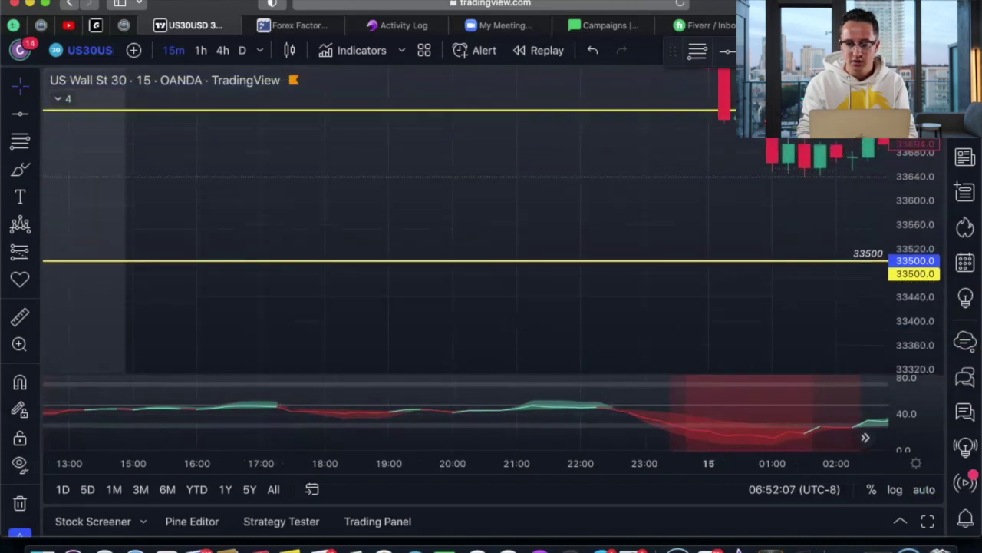
drag(612, 146, 539, 169)
scroll(594, 314, up, 3)
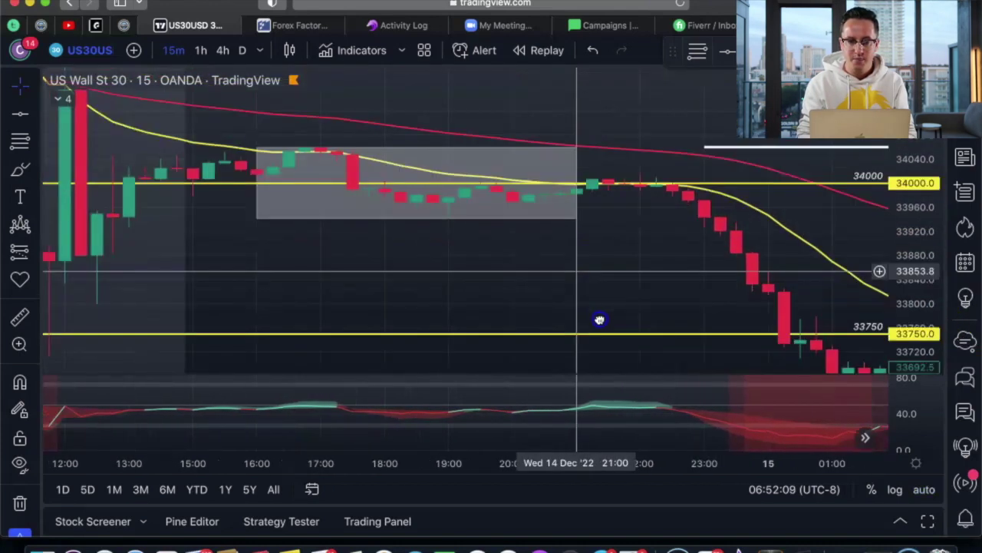
click(377, 207)
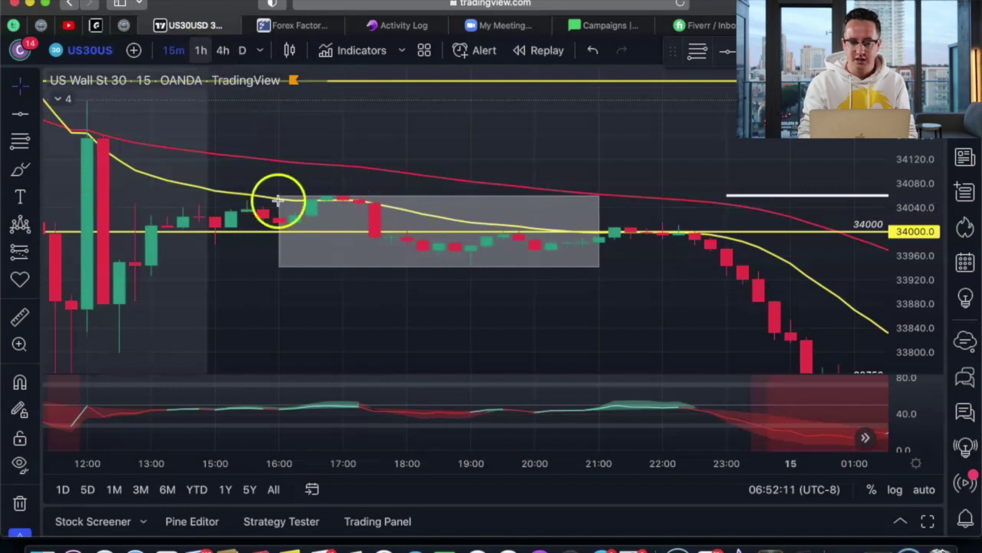
click(202, 52)
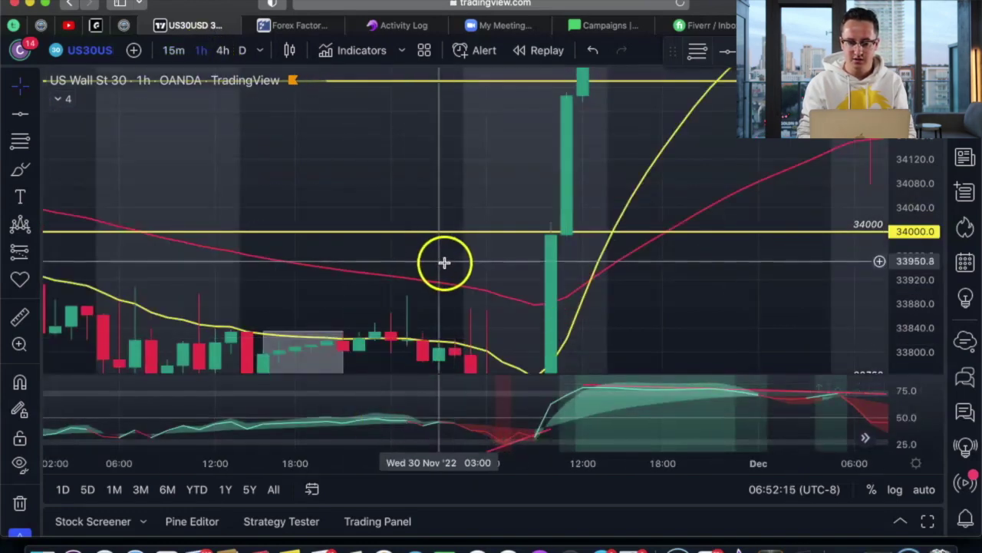
click(321, 488)
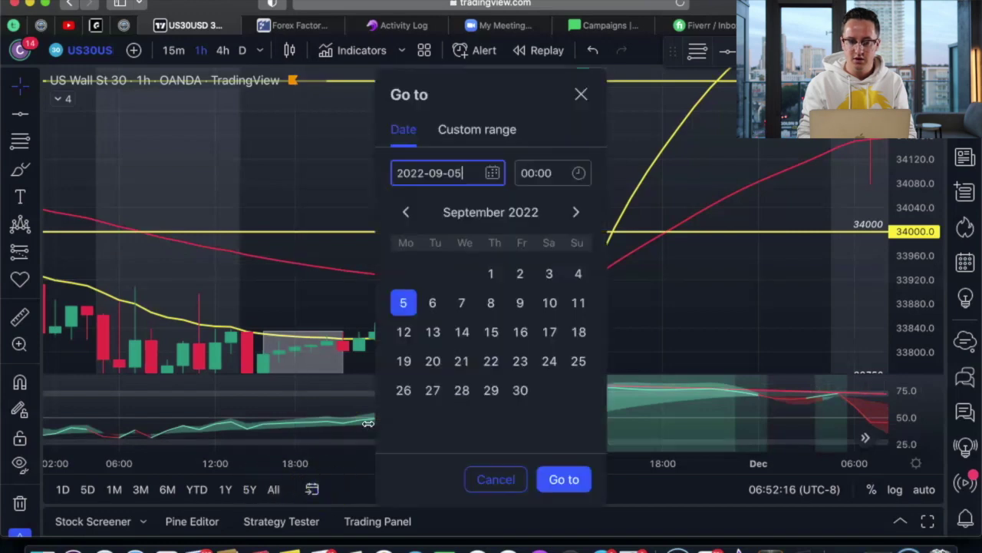
Jump the 1-hour chart to 14 December 2022 and scroll toward 15 Dec
click(573, 211)
click(573, 212)
click(573, 212)
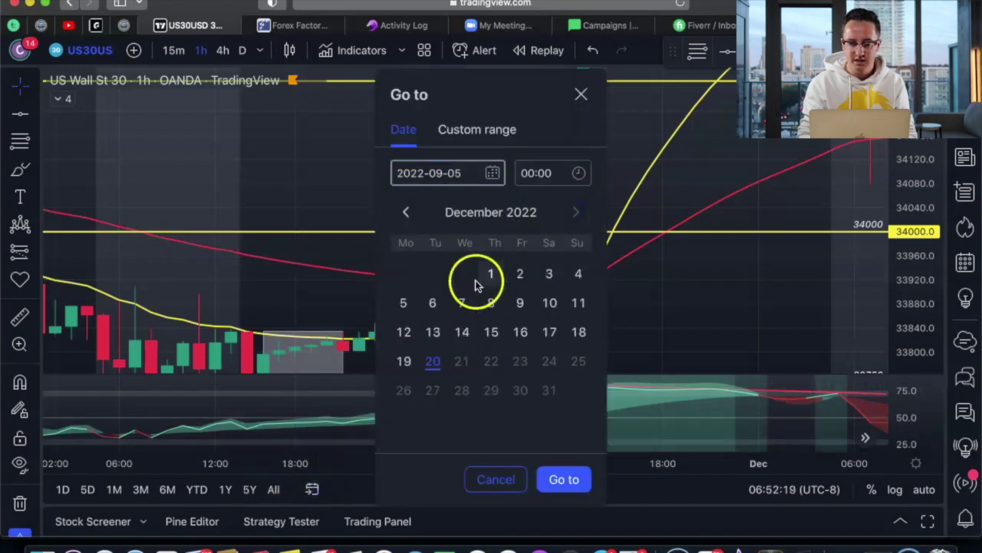
click(461, 331)
click(559, 476)
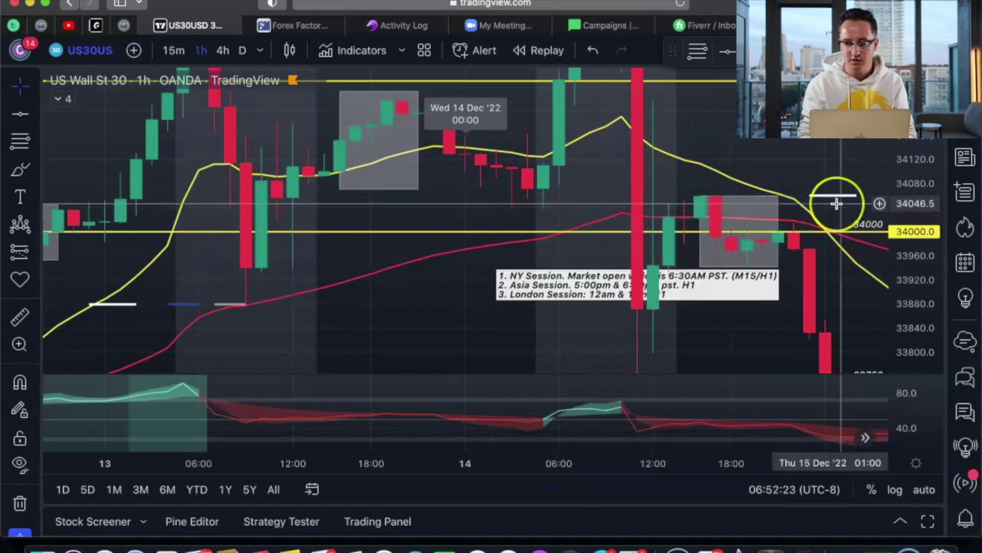
scroll(836, 202, right, 10)
scroll(836, 202, right, 3)
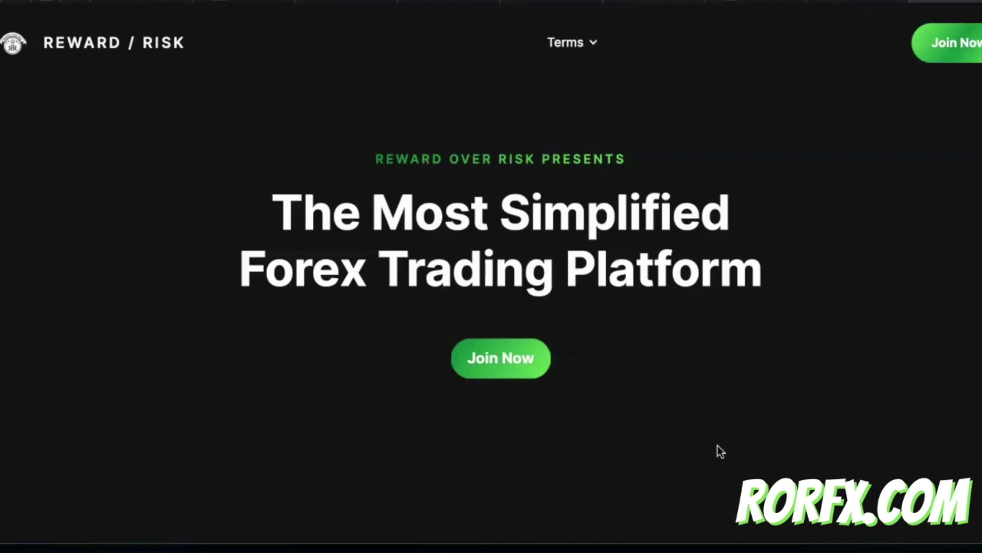
Start checkout for the $300.00 FX University course and enter promotion code 'FX1'
click(530, 363)
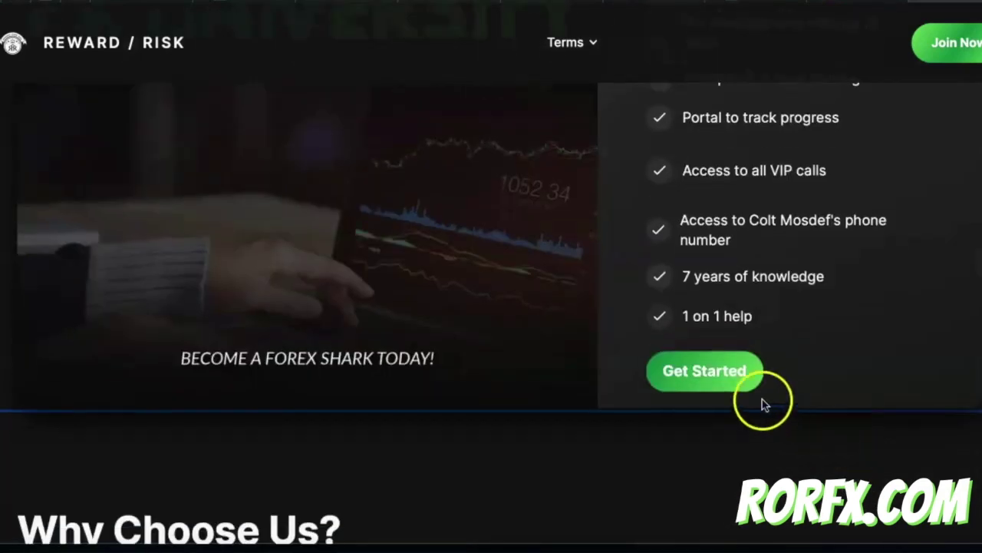
click(729, 373)
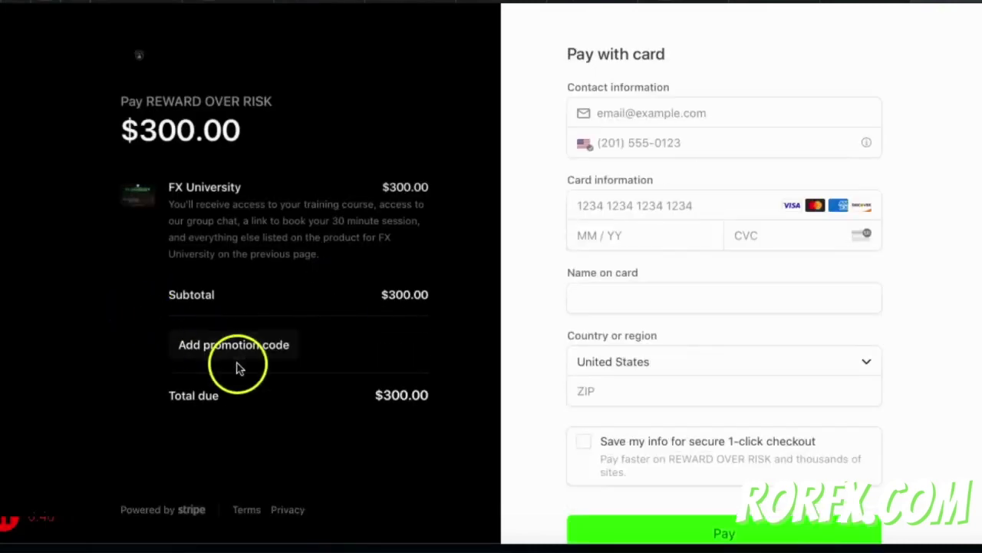
click(246, 354)
text(FX1)
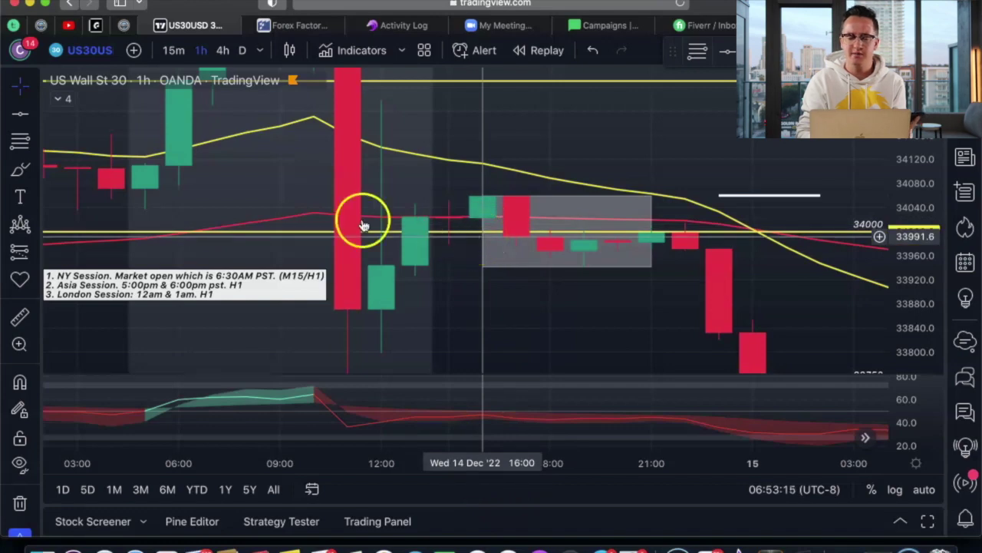
click(368, 284)
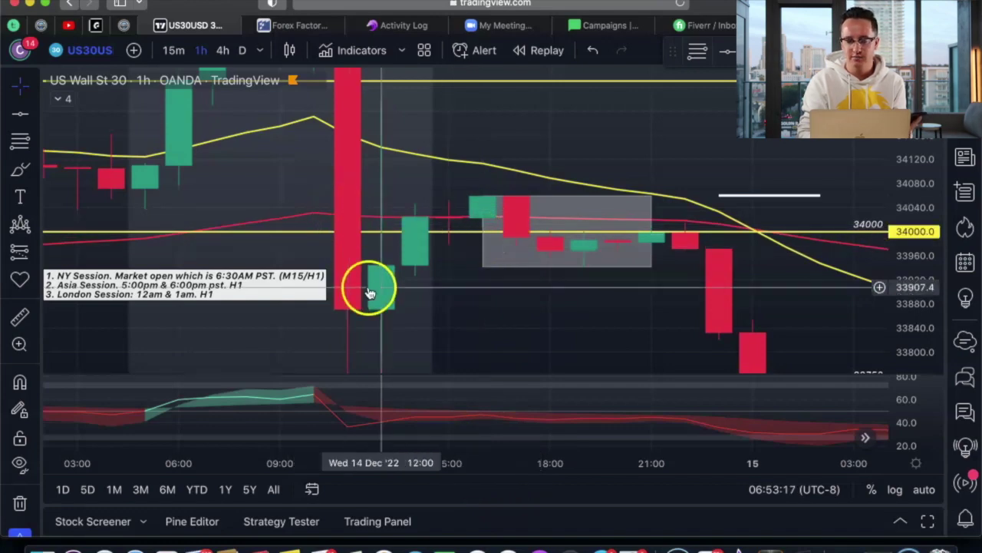
click(510, 210)
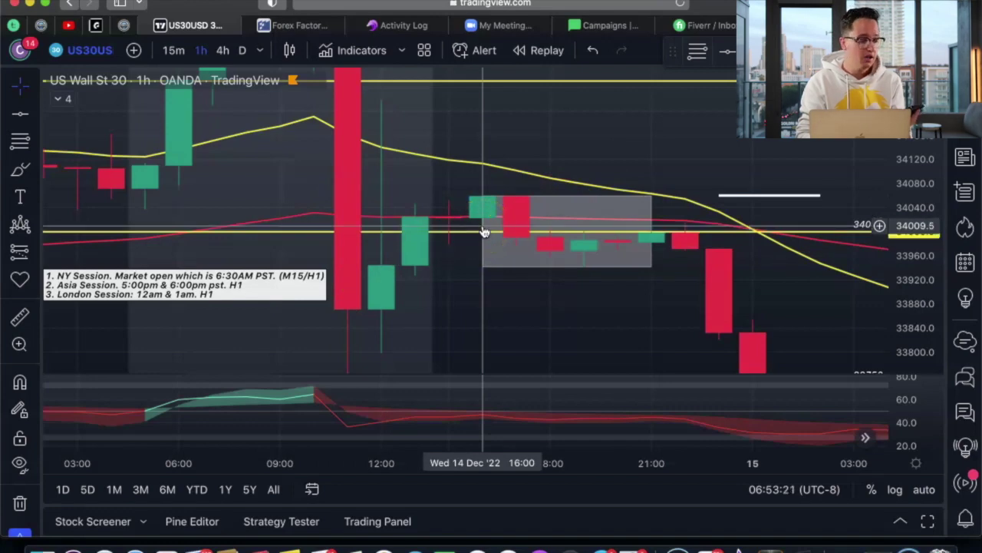
click(484, 219)
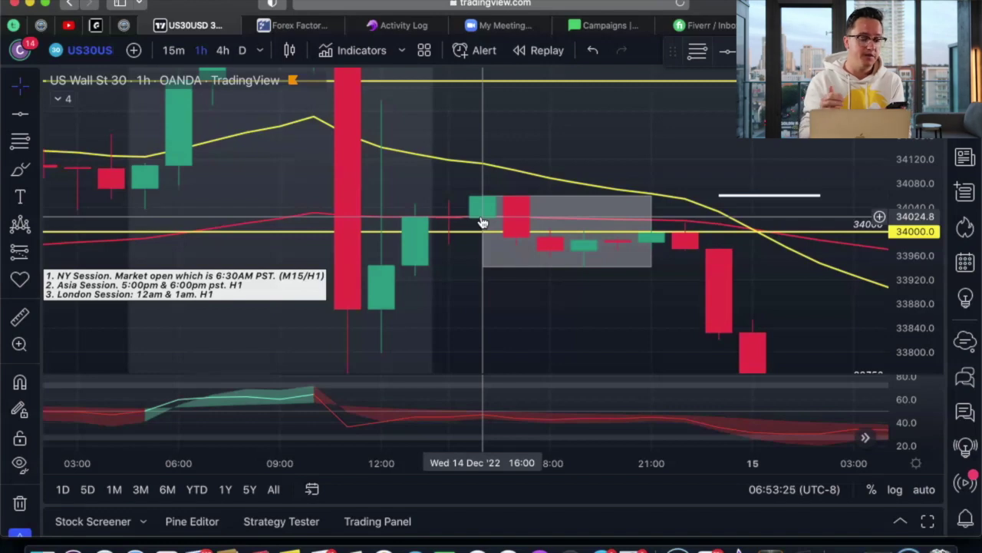
click(508, 219)
click(481, 208)
click(479, 220)
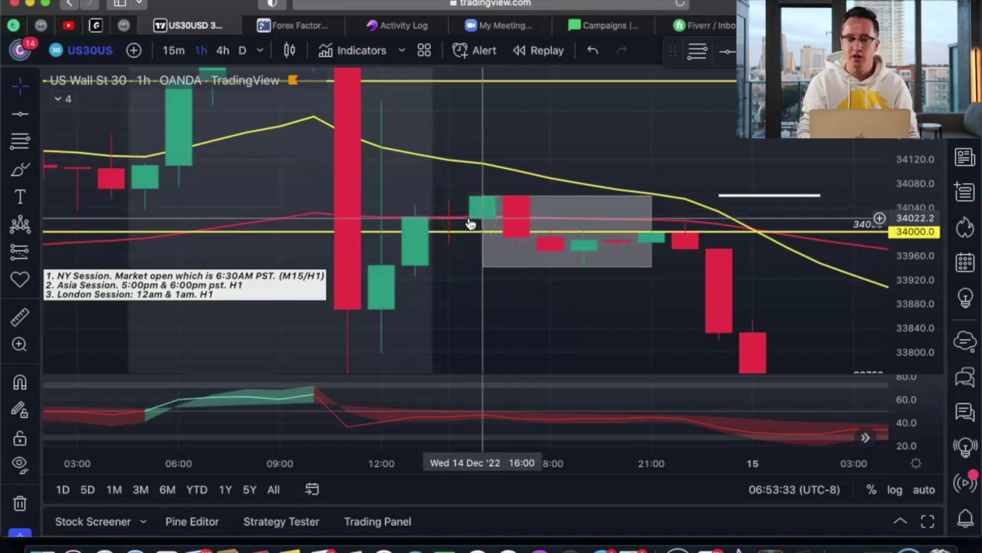
click(483, 221)
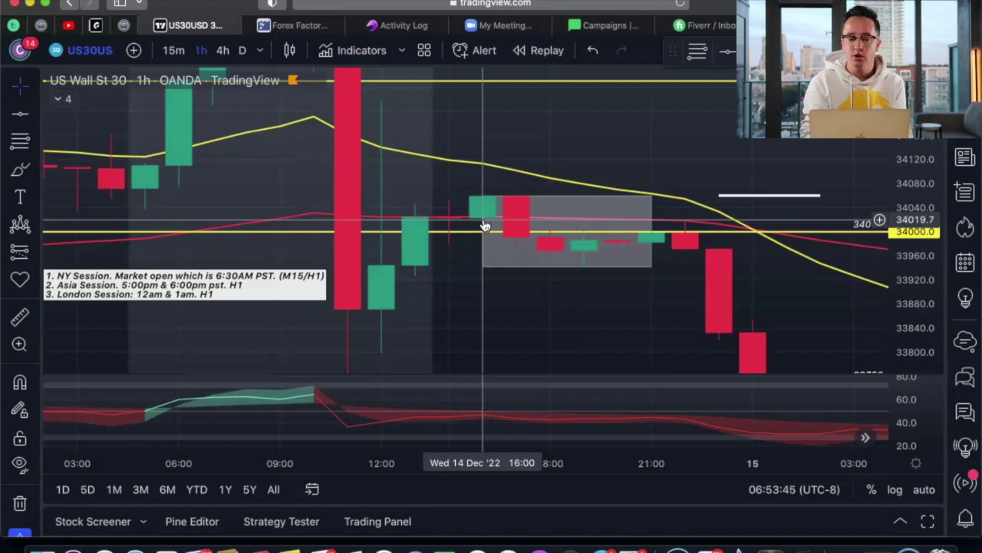
click(485, 225)
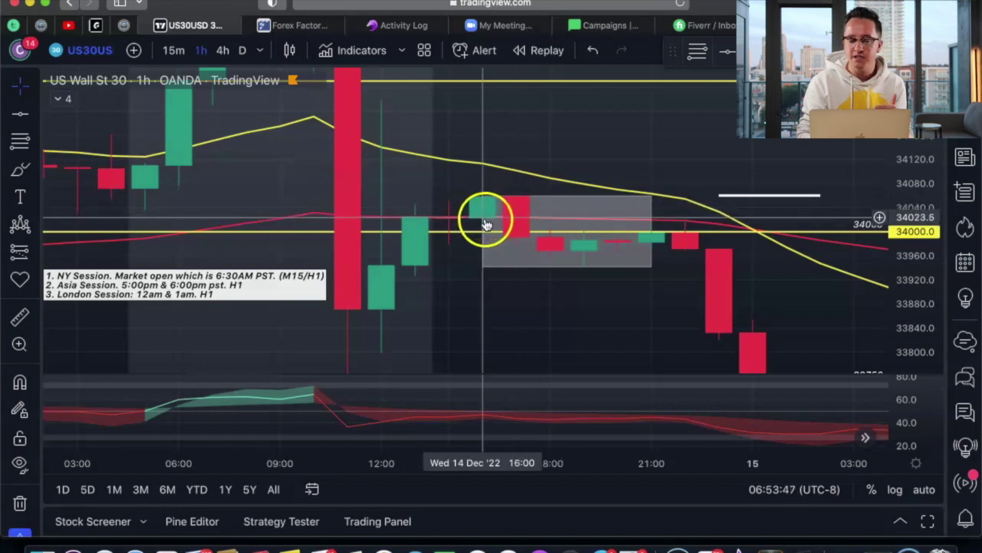
click(520, 225)
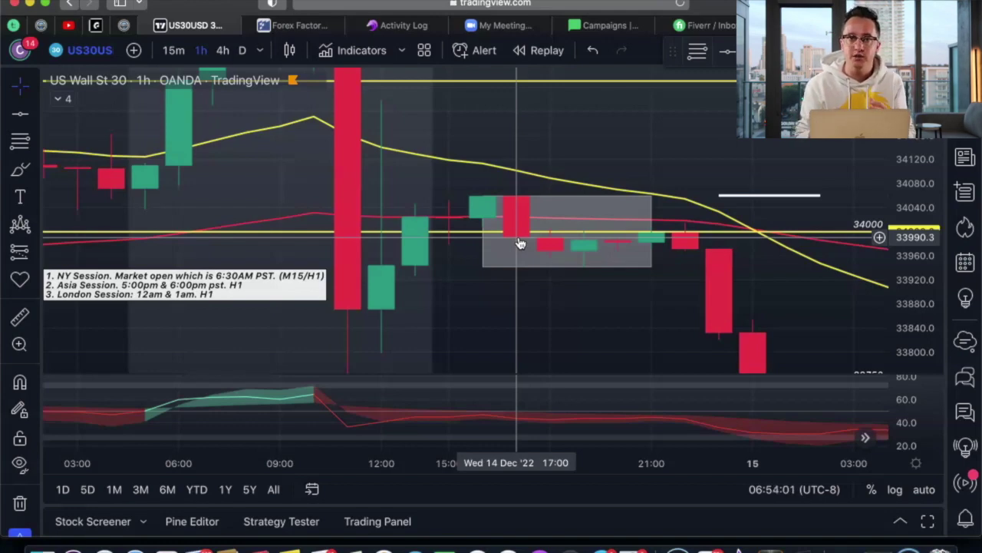
Auto-fit the price scale to the 33000–34000 levels and place the session note below 33750
double_click(933, 297)
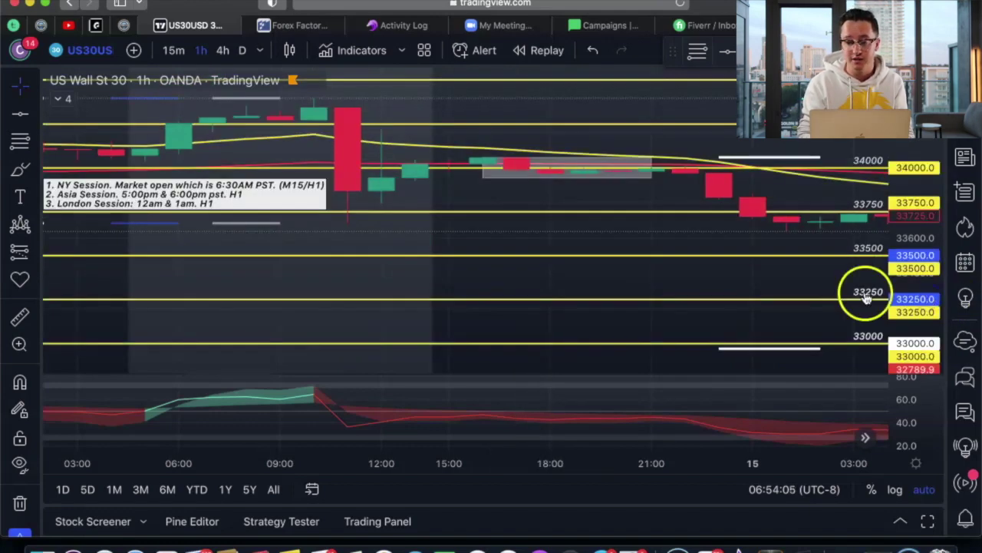
scroll(721, 286, right, 10)
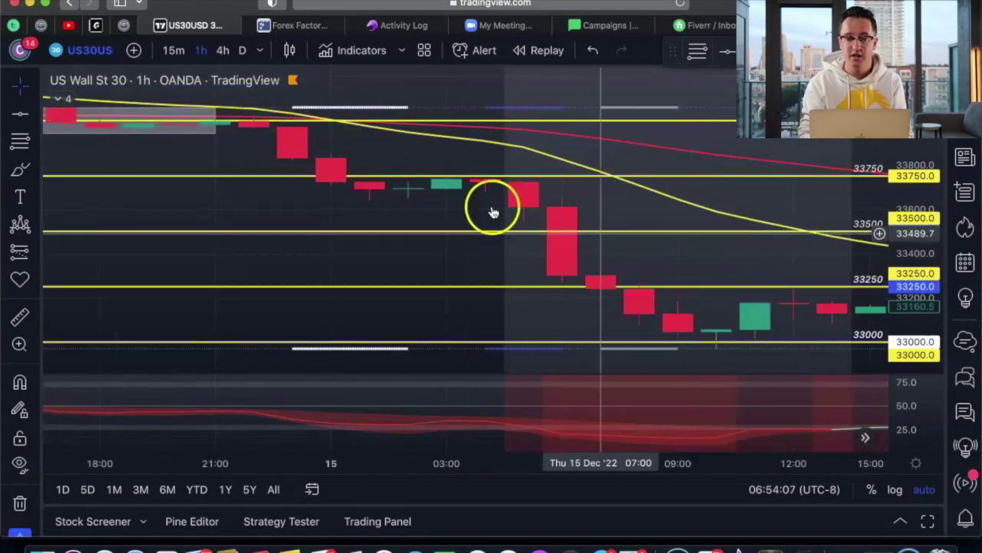
scroll(394, 199, left, 5)
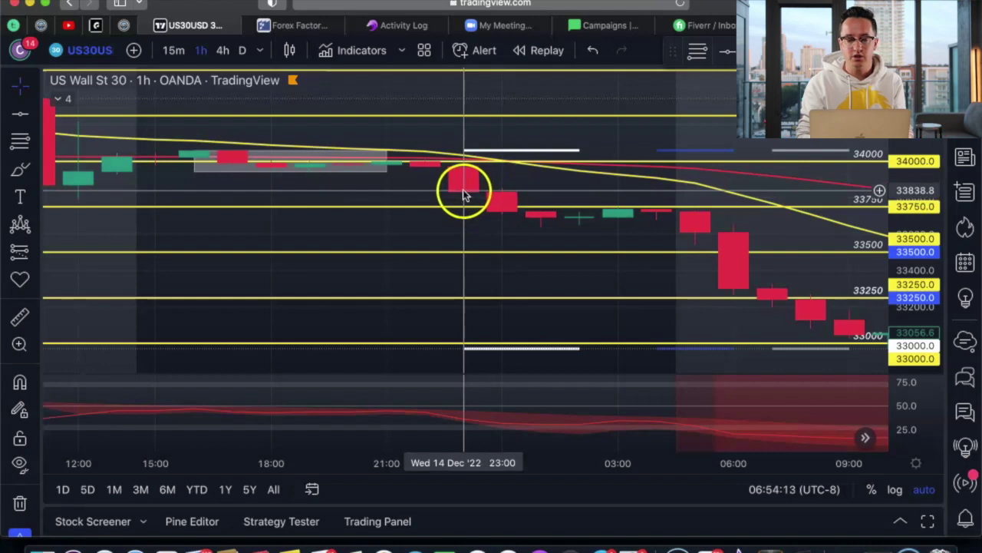
scroll(462, 190, down, 3)
scroll(379, 248, left, 5)
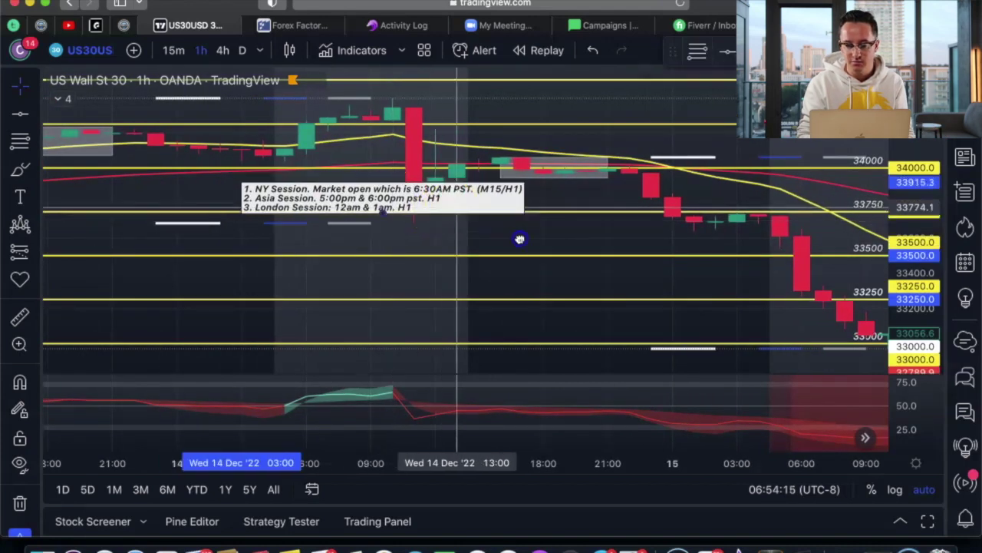
click(380, 244)
drag(380, 243, 444, 250)
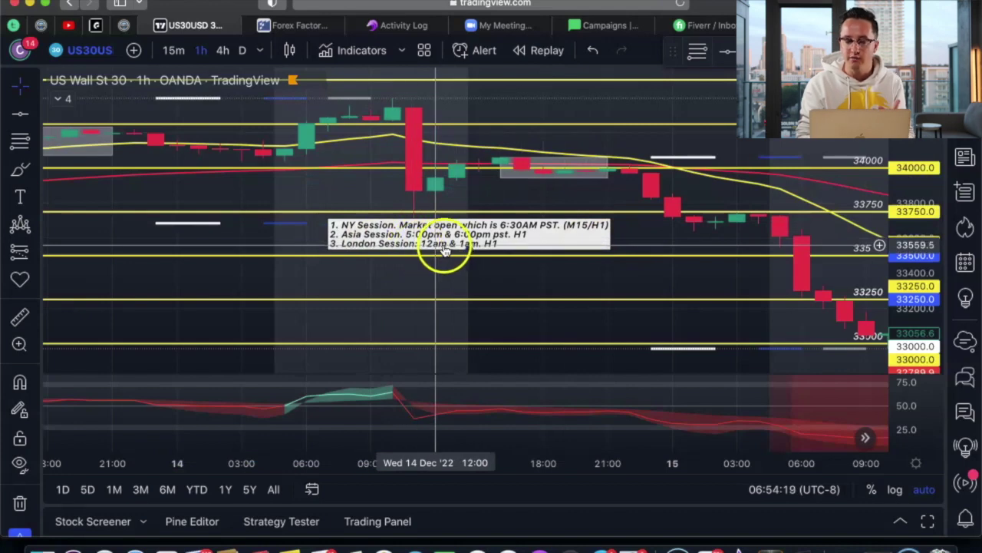
scroll(650, 203, right, 3)
click(651, 191)
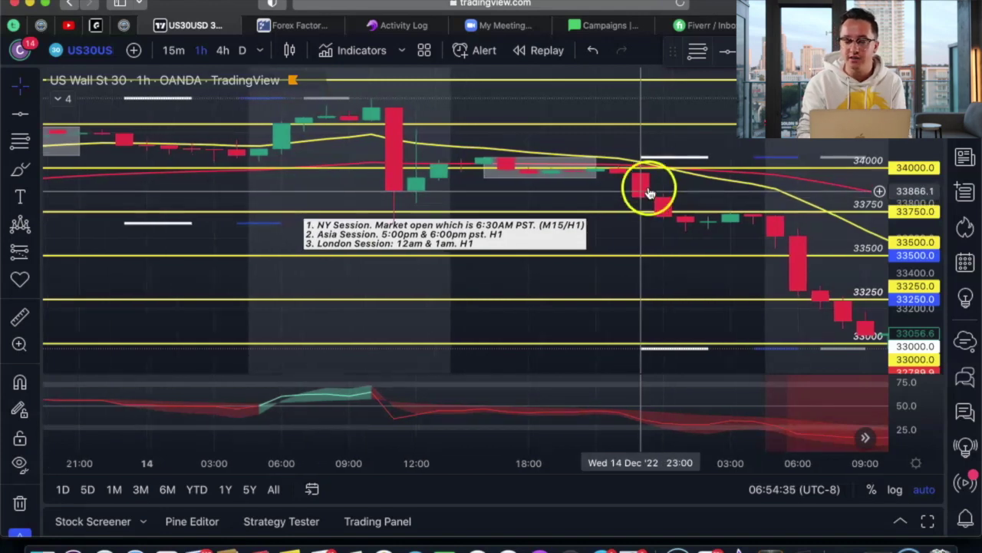
drag(639, 175, 643, 202)
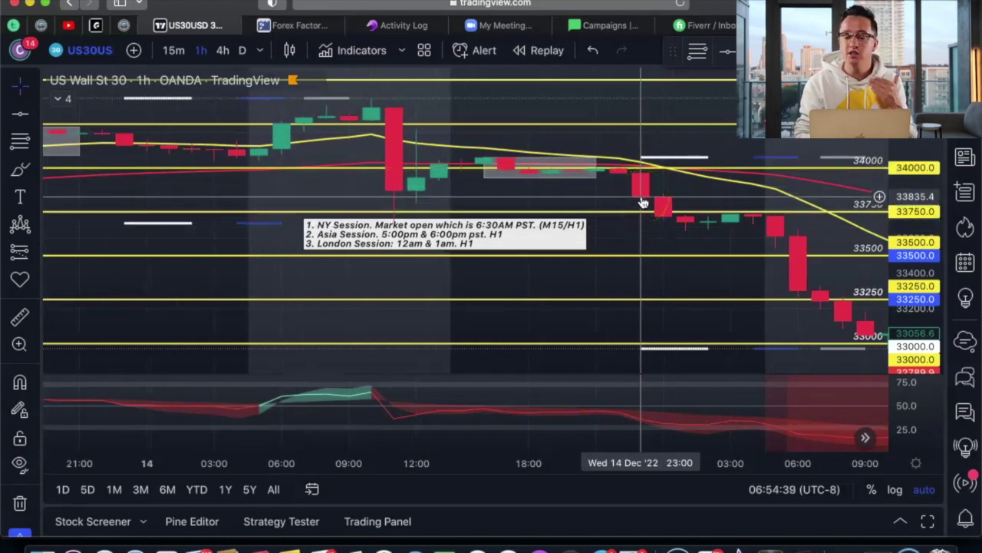
click(657, 198)
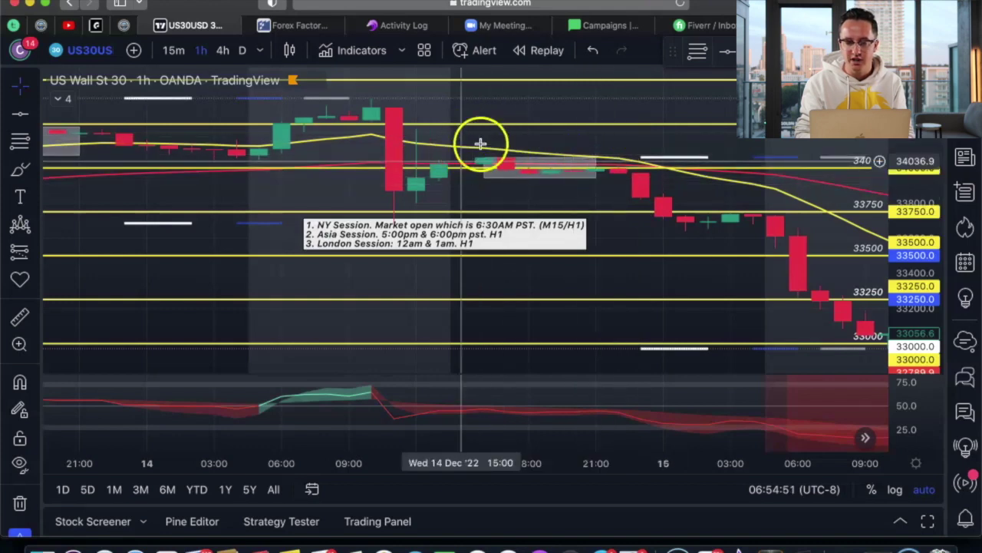
click(664, 215)
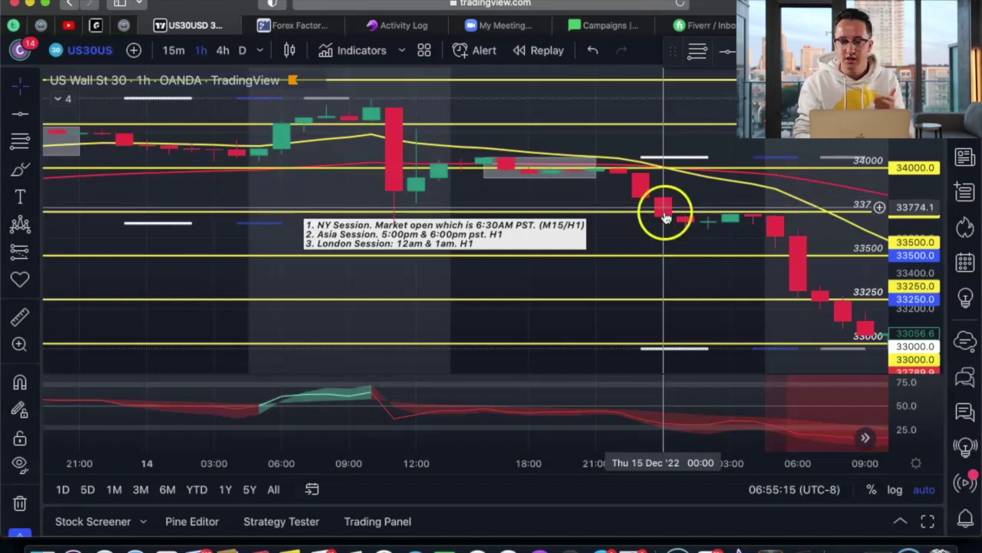